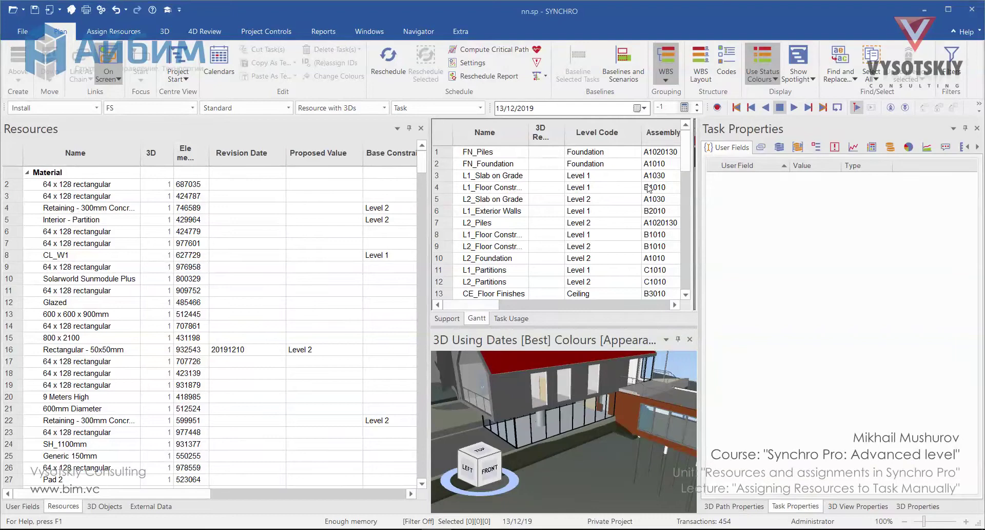
- Clear all filters on the Resources table
{"action": "left_click", "coordinate": [554, 303]}
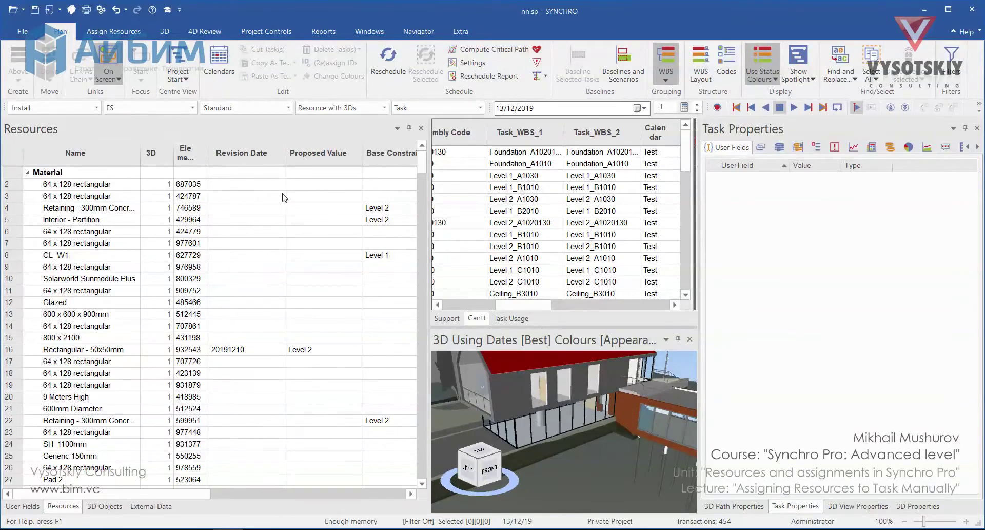
{"action": "right_click", "coordinate": [265, 156]}
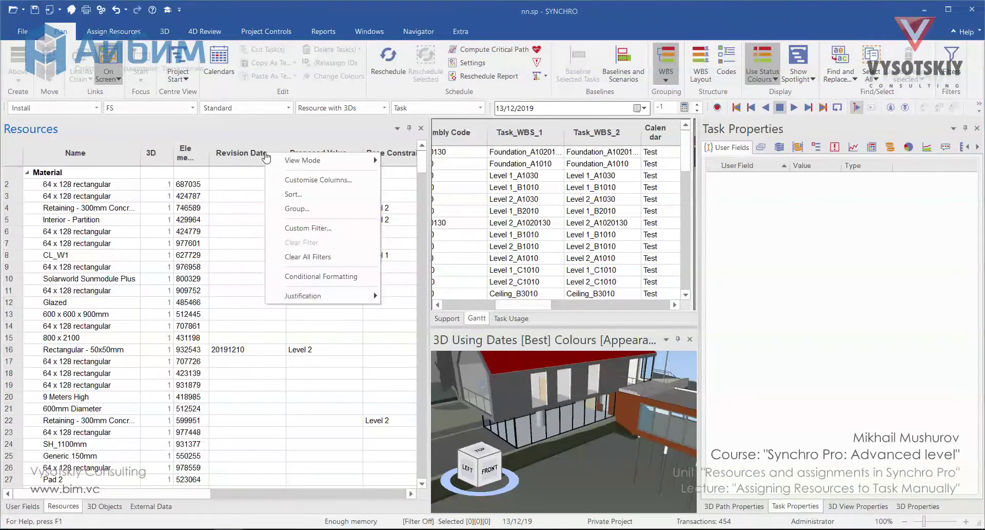
{"action": "left_click", "coordinate": [321, 257]}
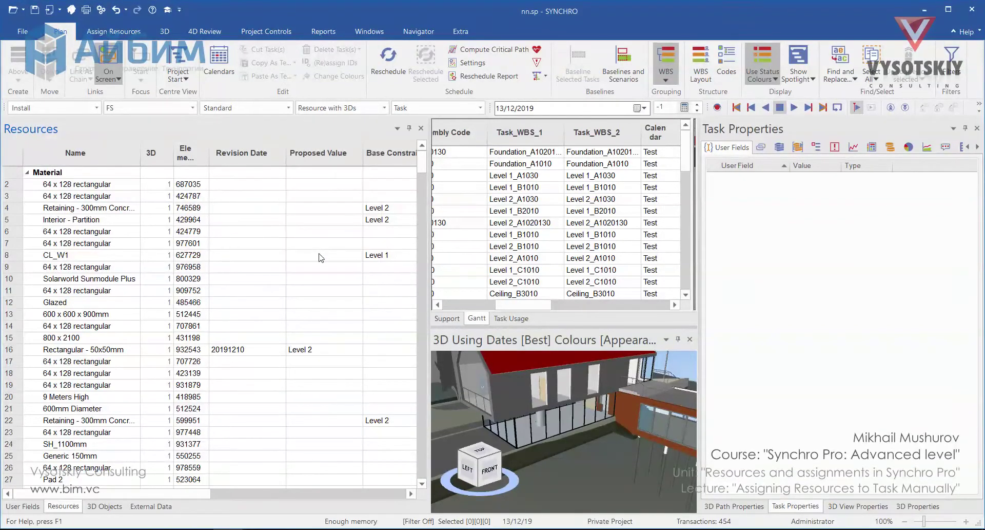
- Customise the Resources table columns by finding the WBS user field and adding it to the selected columns
{"action": "right_click", "coordinate": [247, 161]}
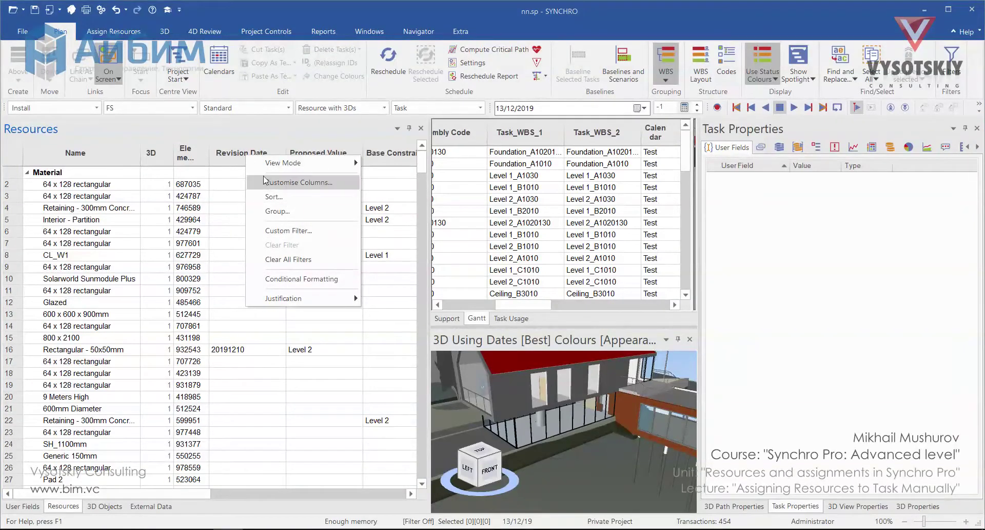
{"action": "left_click", "coordinate": [280, 182]}
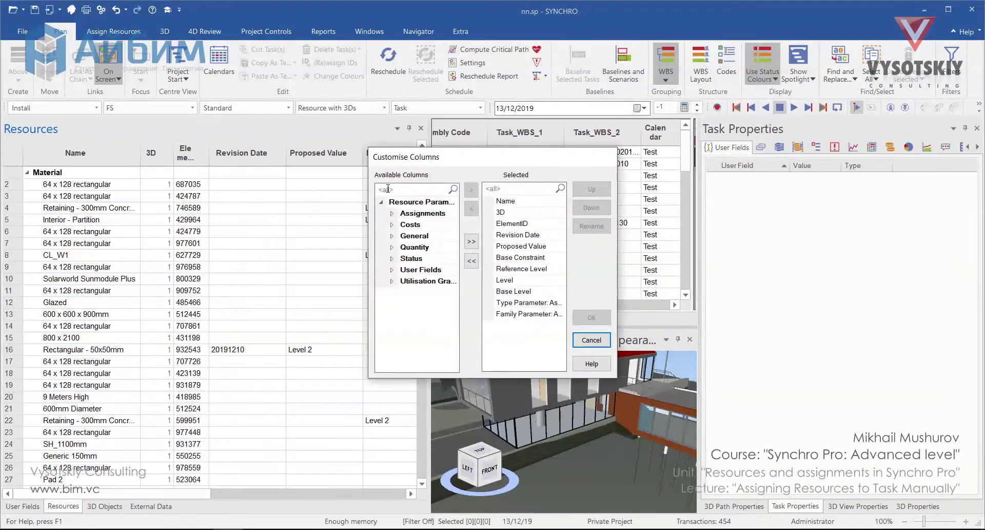
{"action": "left_click", "coordinate": [389, 189]}
{"action": "type", "text": "wbs"}
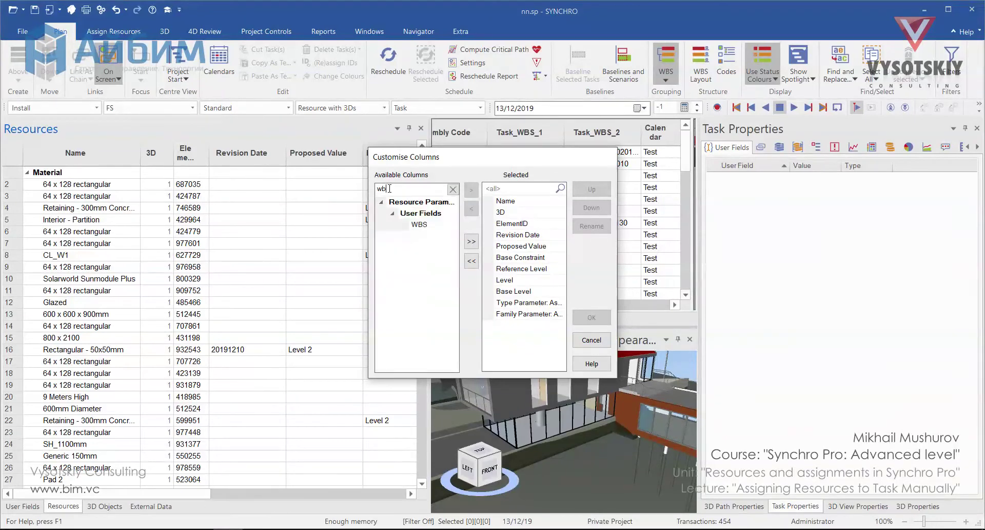
{"action": "double_click", "coordinate": [420, 226]}
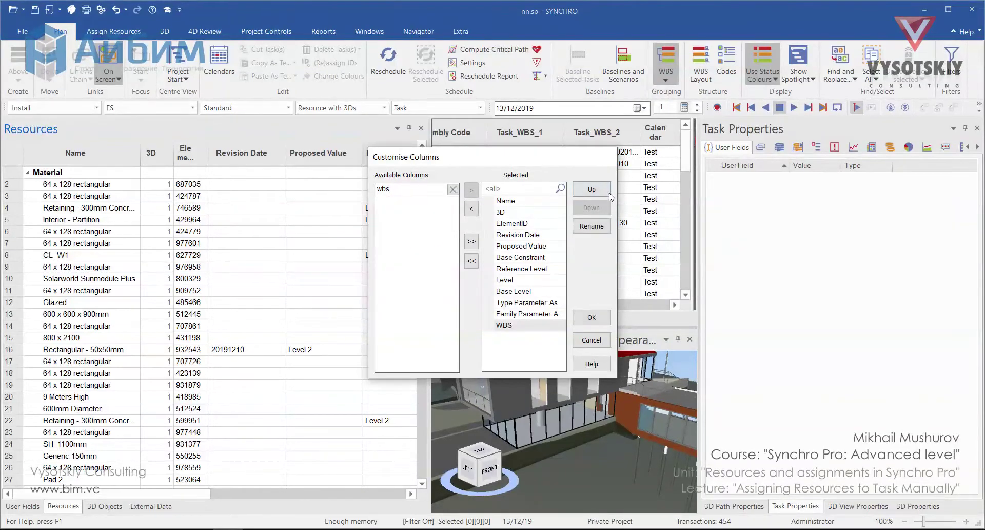
- Move the WBS column up to directly after ElementID and apply the column layout
{"action": "left_click", "coordinate": [595, 189]}
{"action": "left_click", "coordinate": [595, 189]}
{"action": "left_click", "coordinate": [596, 189]}
{"action": "left_click", "coordinate": [595, 189]}
{"action": "left_click", "coordinate": [595, 190]}
{"action": "left_click", "coordinate": [610, 195]}
{"action": "left_click", "coordinate": [609, 195]}
{"action": "left_click", "coordinate": [609, 195]}
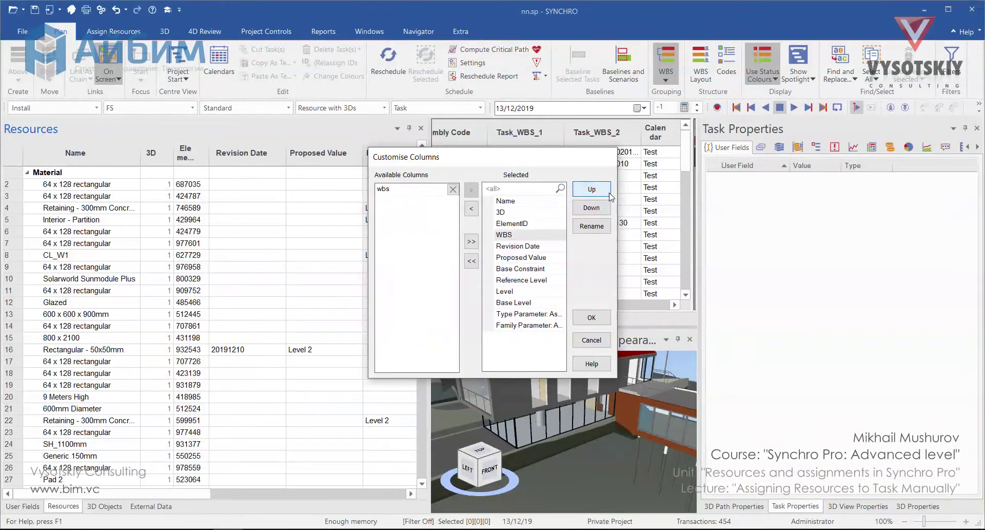
{"action": "left_click", "coordinate": [592, 318]}
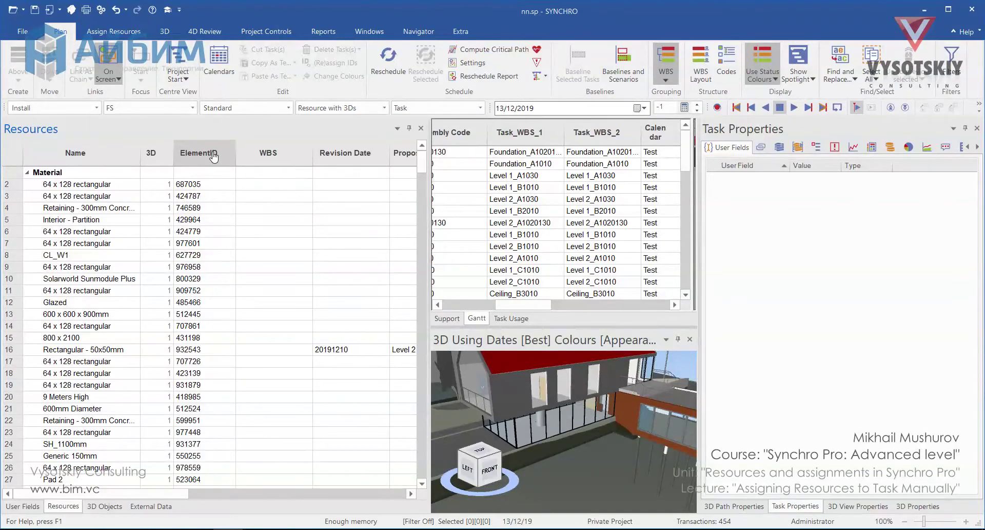
- Sort the resources by ascending ElementID and, in the Excel workbook, copy the combined level and assembly codes in L2:L357
{"action": "left_click", "coordinate": [214, 155]}
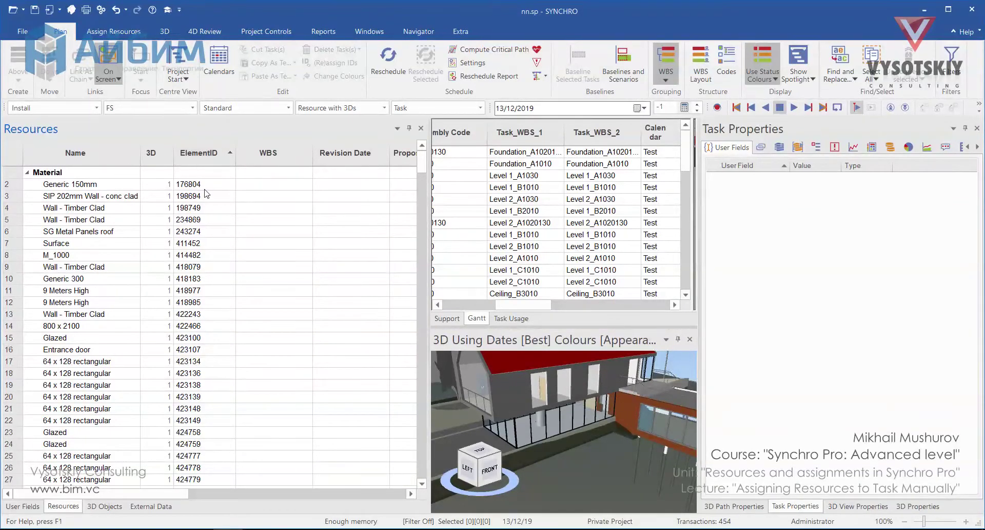
{"action": "key", "text": "alt+Tab"}
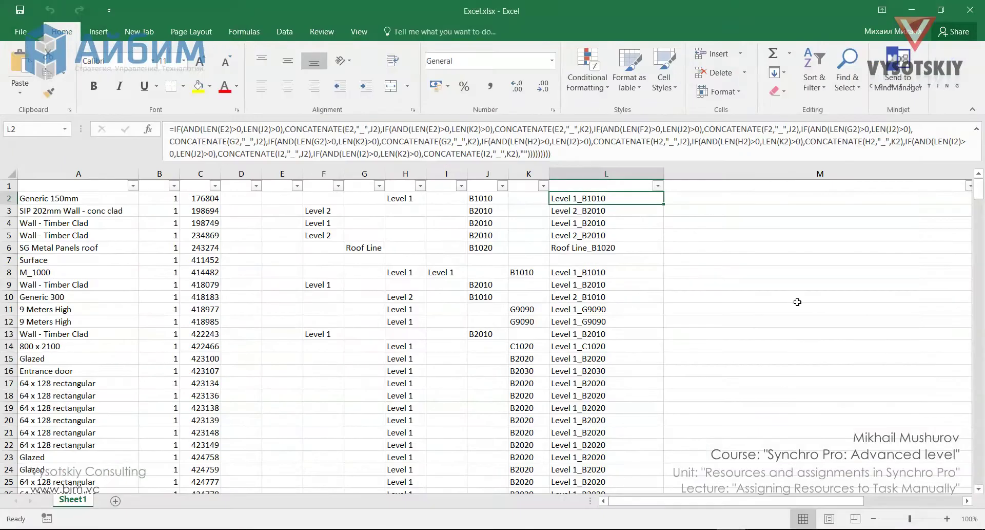
{"action": "left_click_drag", "start_coordinate": [978, 189], "coordinate": [984, 477]}
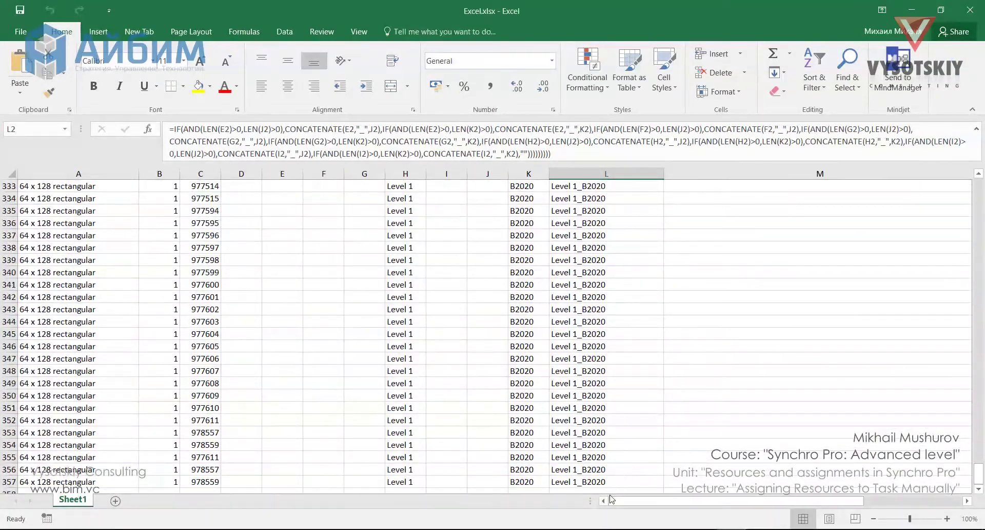
{"action": "left_click", "coordinate": [611, 483], "text": "shift"}
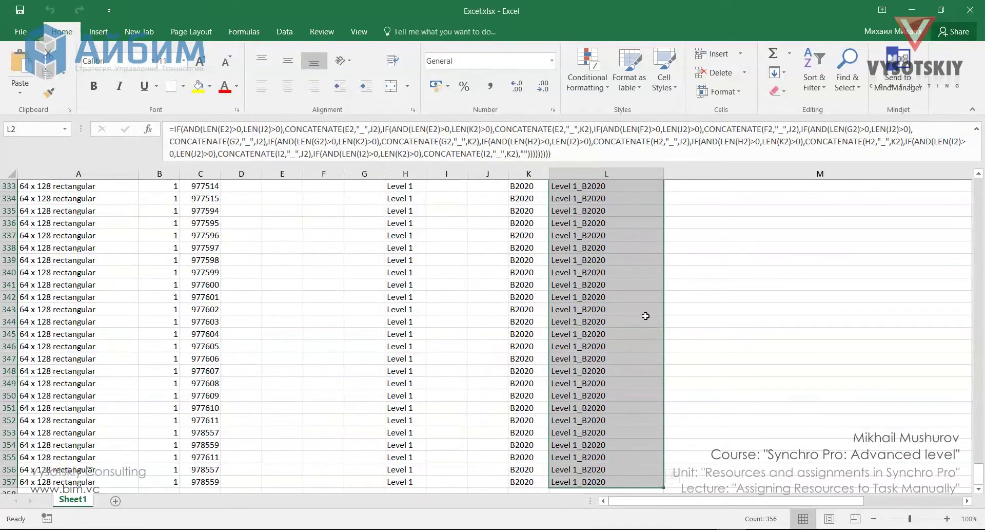
{"action": "key", "text": "ctrl+c"}
- Switch back to SYNCHRO and paste the copied codes as text into the WBS column, starting at the first resource, Generic 150mm
{"action": "key", "text": "alt+Tab"}
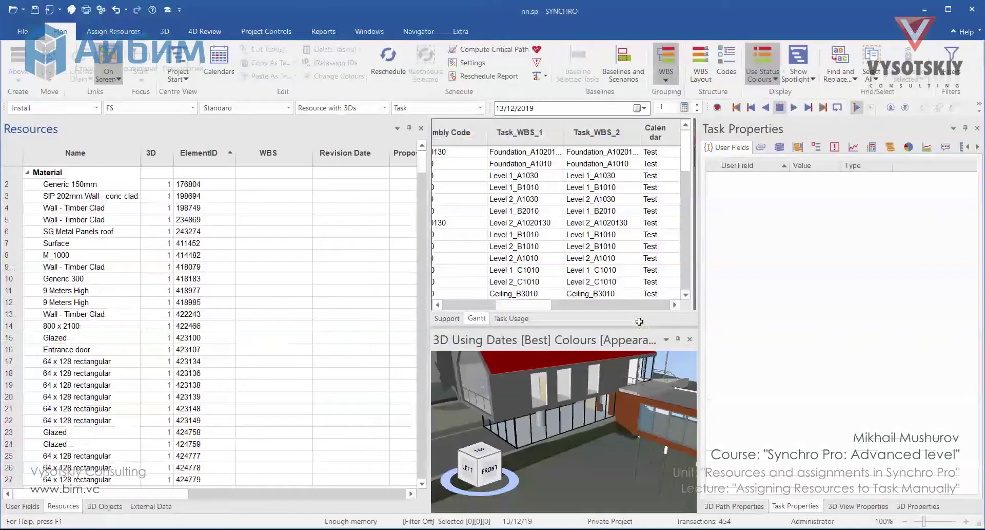
{"action": "left_click", "coordinate": [282, 187]}
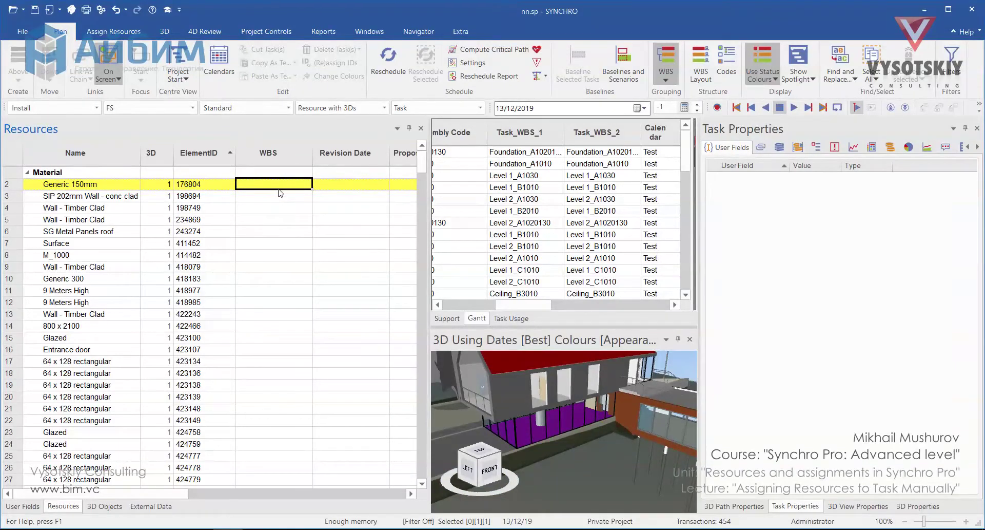
{"action": "right_click", "coordinate": [281, 191]}
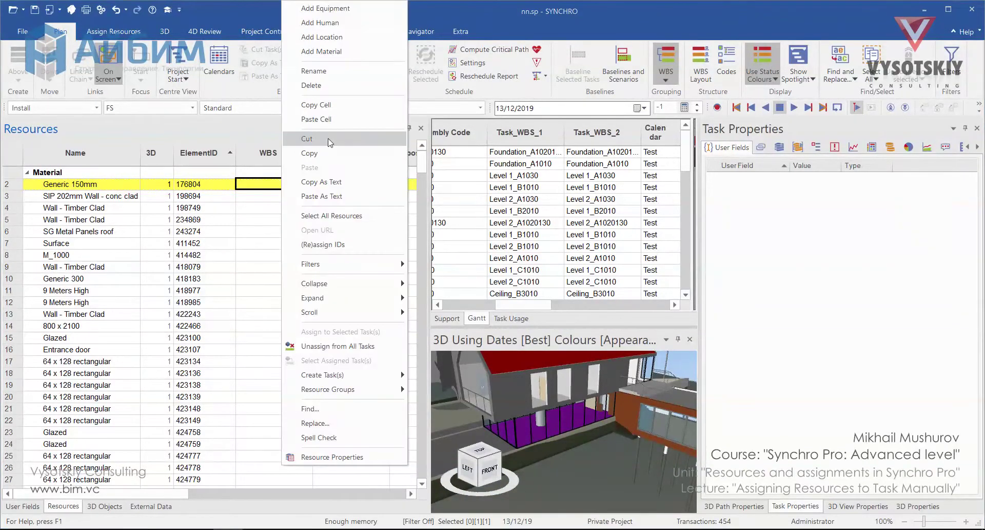
{"action": "left_click", "coordinate": [336, 196]}
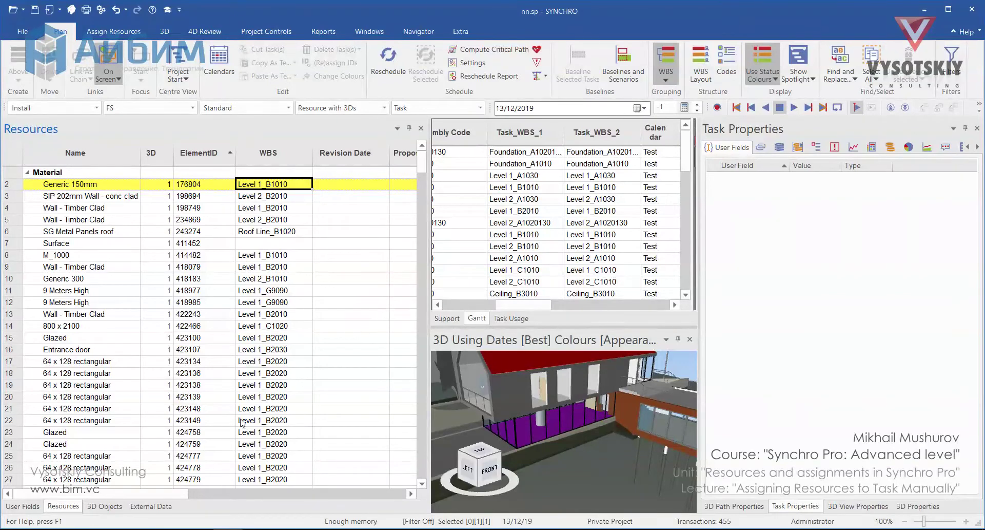
{"action": "left_click", "coordinate": [104, 506]}
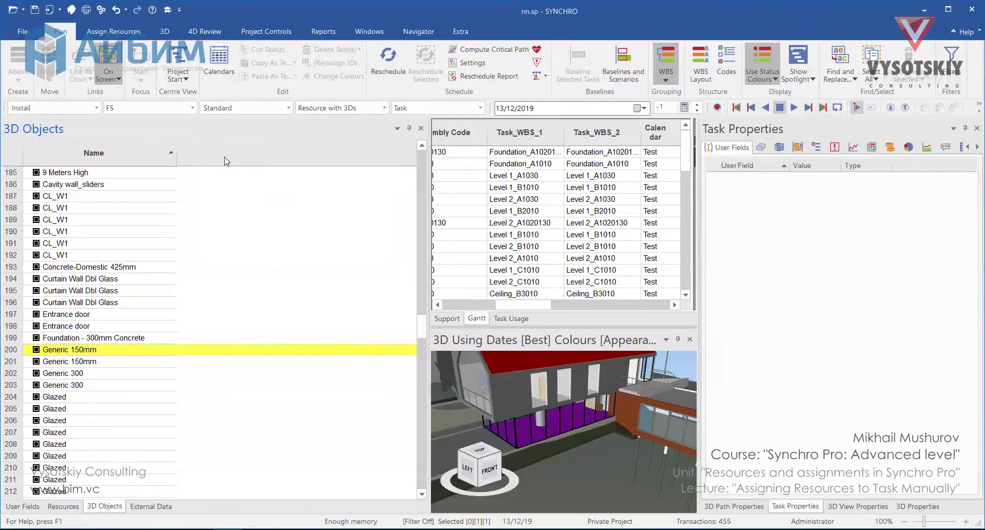
{"action": "left_click", "coordinate": [132, 35]}
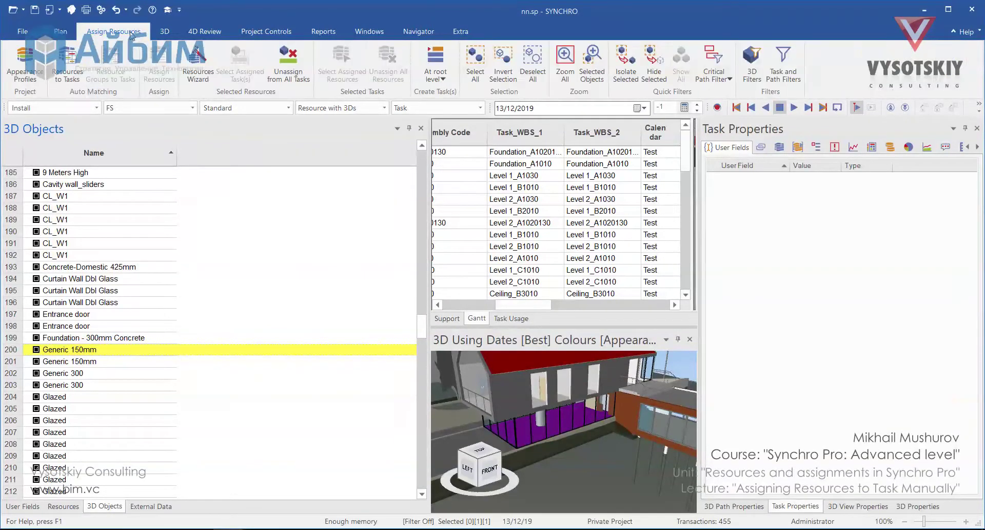
{"action": "left_click", "coordinate": [66, 507]}
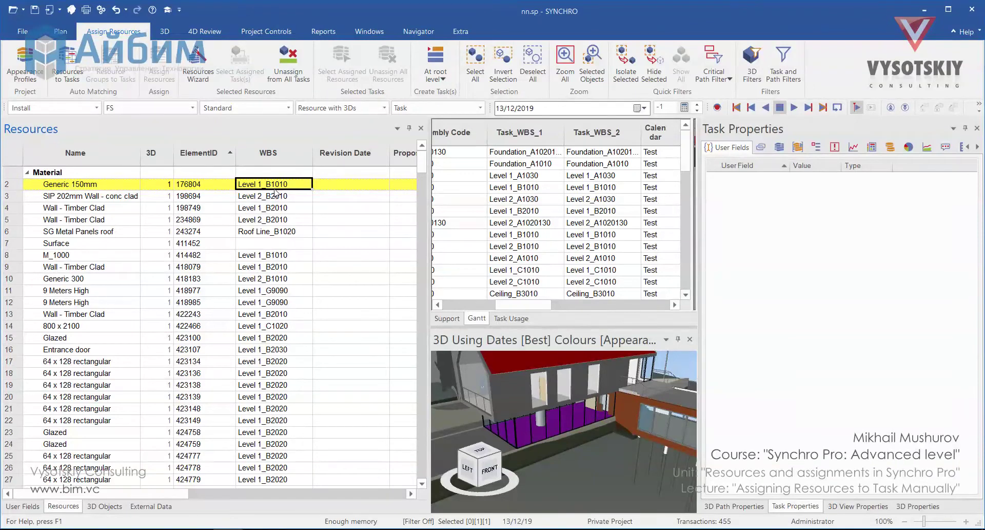
- Create a custom filter on the resources' WBS column with the condition contains "Level 2"
{"action": "right_click", "coordinate": [278, 153]}
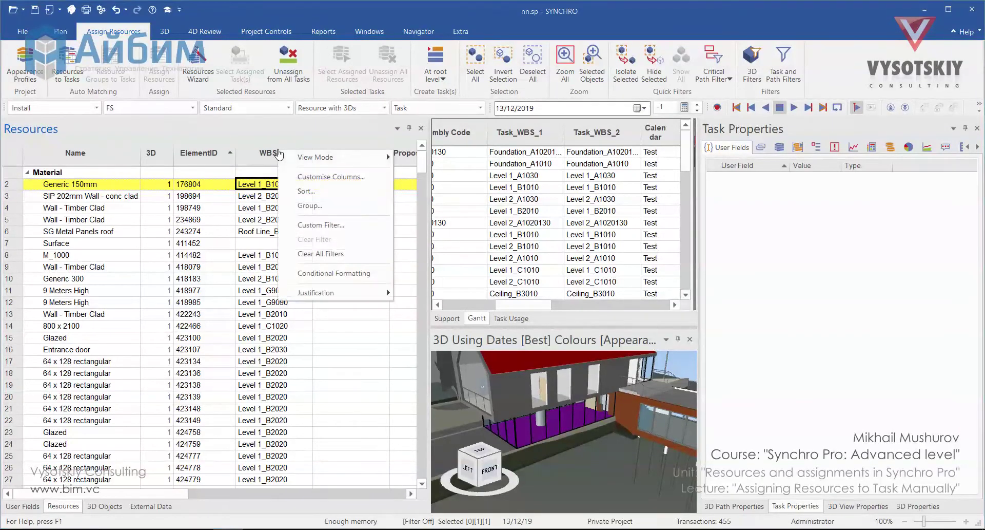
{"action": "left_click", "coordinate": [335, 226]}
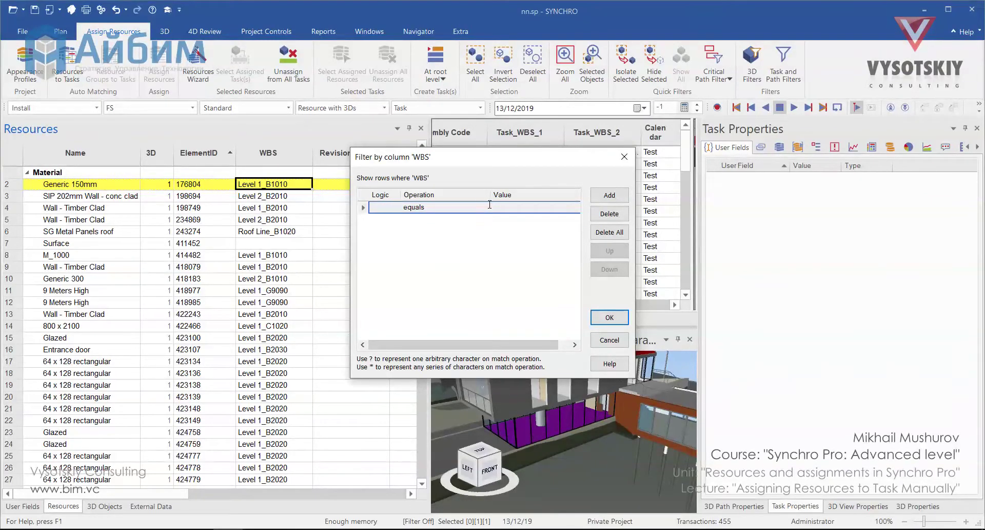
{"action": "left_click", "coordinate": [513, 207]}
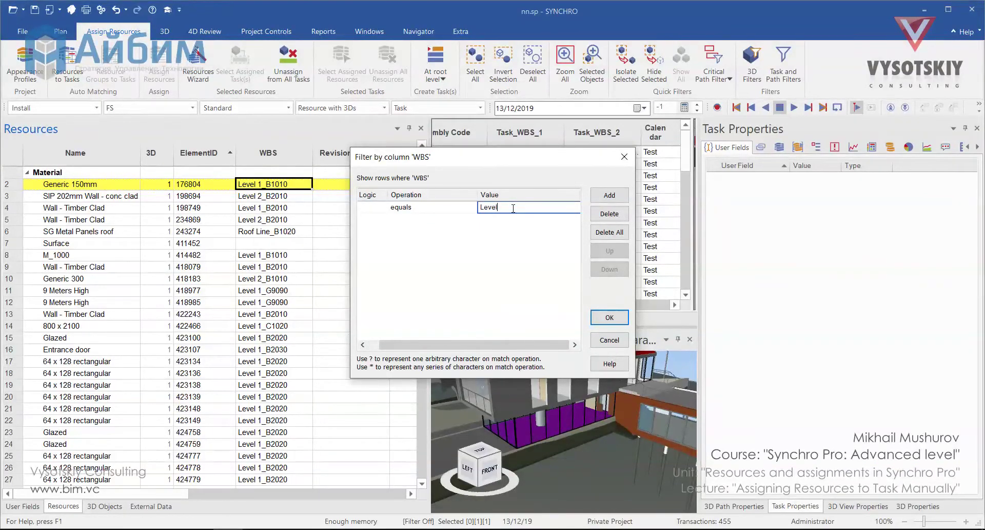
{"action": "left_click", "coordinate": [473, 208]}
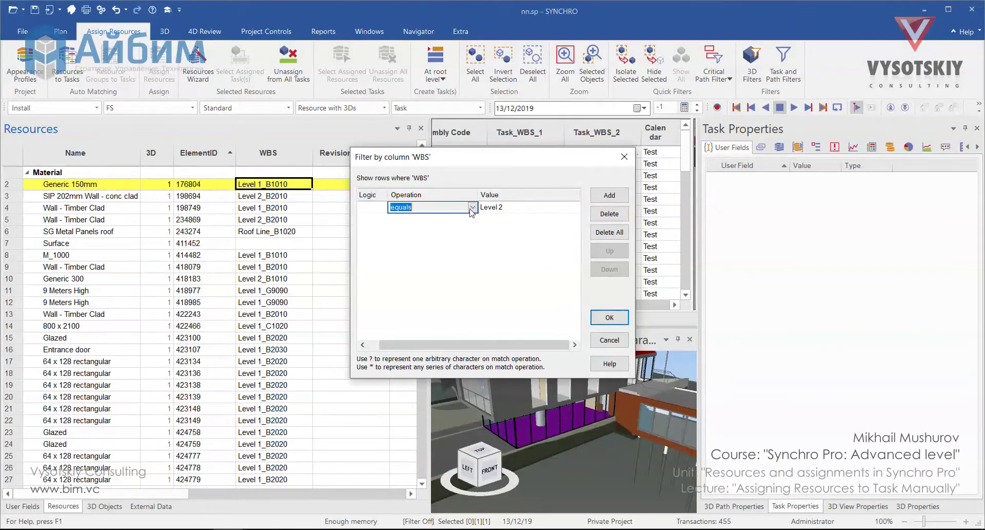
{"action": "left_click", "coordinate": [473, 207]}
{"action": "left_click", "coordinate": [465, 239]}
- Add an AND condition to the WBS filter, contains "B2020", and apply the filter
{"action": "left_click", "coordinate": [609, 195]}
{"action": "left_click", "coordinate": [474, 218]}
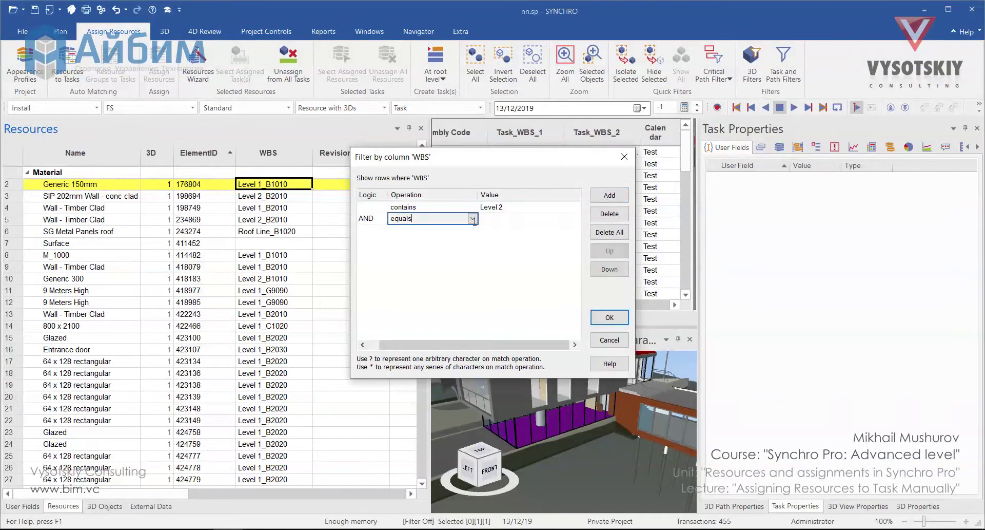
{"action": "left_click", "coordinate": [474, 219]}
{"action": "left_click", "coordinate": [431, 253]}
{"action": "left_click", "coordinate": [503, 218]}
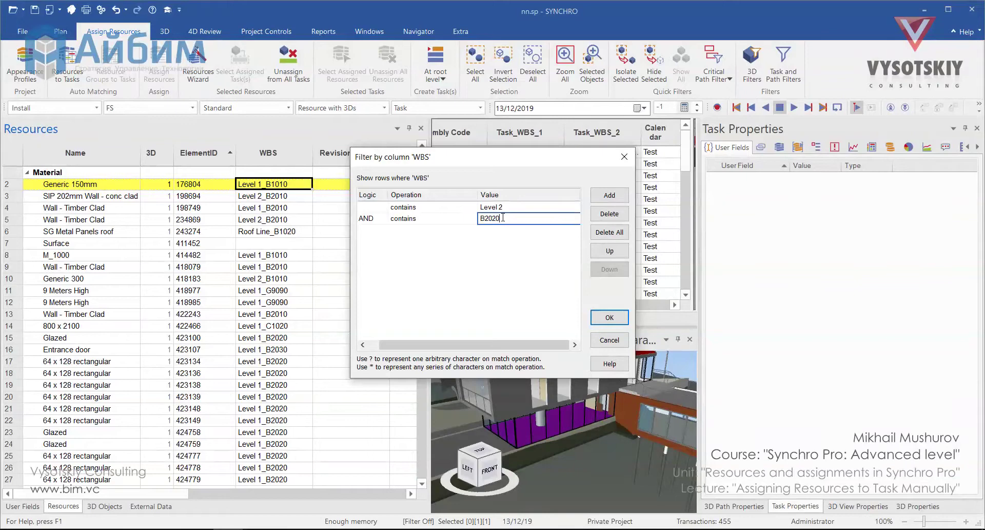
{"action": "left_click", "coordinate": [609, 317]}
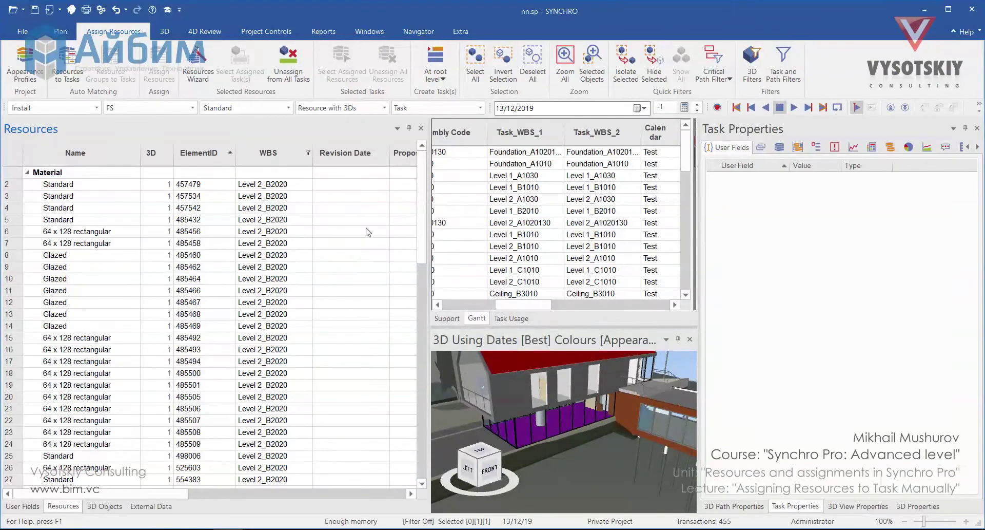
- Select only the visible resources in the filtered table
{"action": "scroll", "coordinate": [426, 216], "scroll_direction": "down", "scroll_amount": 1}
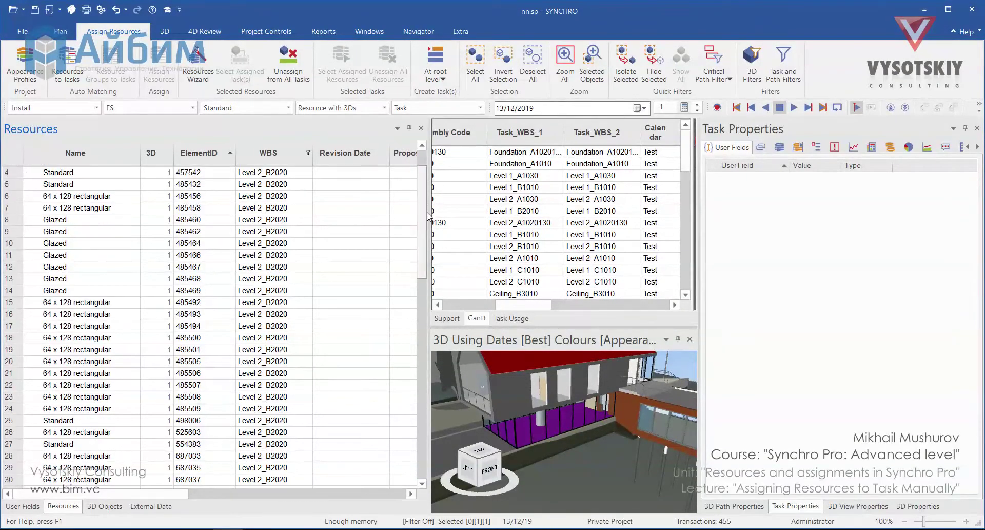
{"action": "left_click_drag", "start_coordinate": [427, 216], "coordinate": [426, 346]}
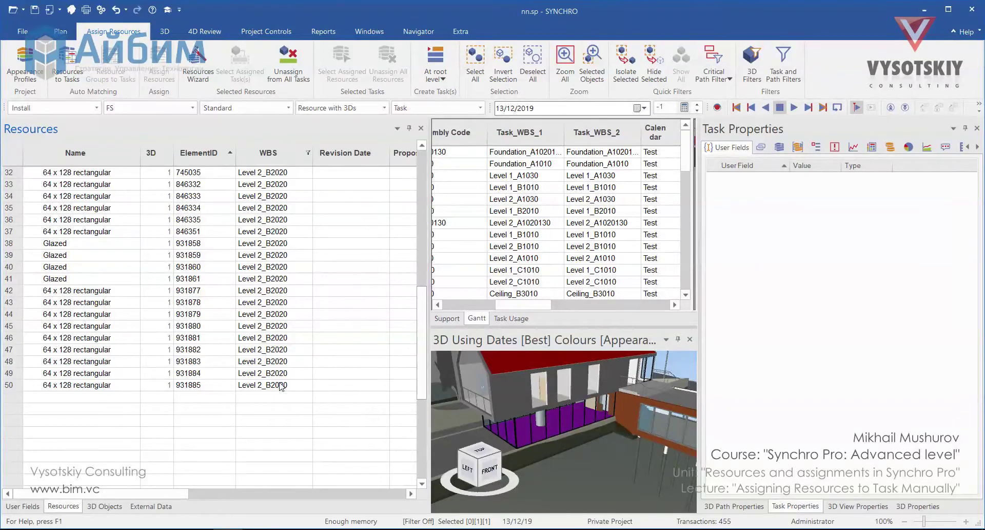
{"action": "key", "text": "ctrl+a"}
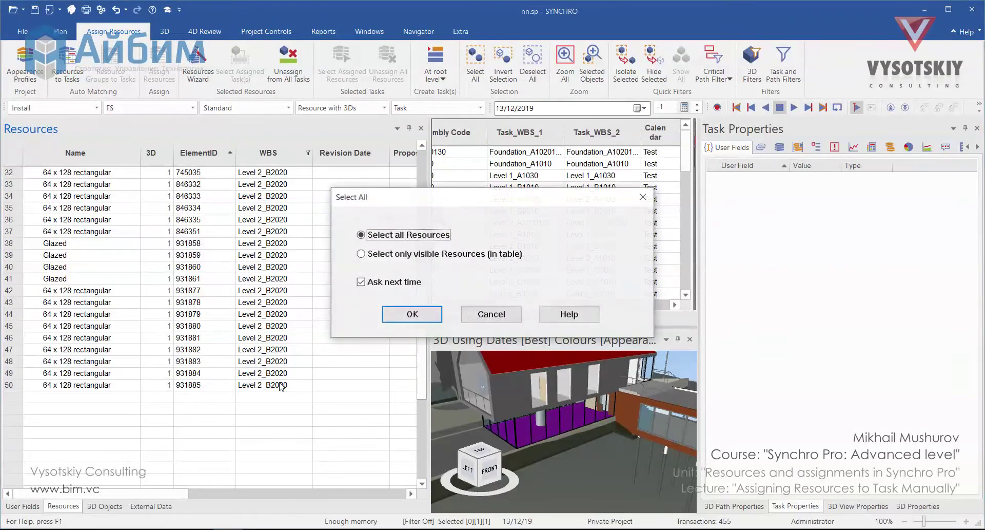
{"action": "left_click", "coordinate": [362, 254]}
{"action": "left_click", "coordinate": [397, 318]}
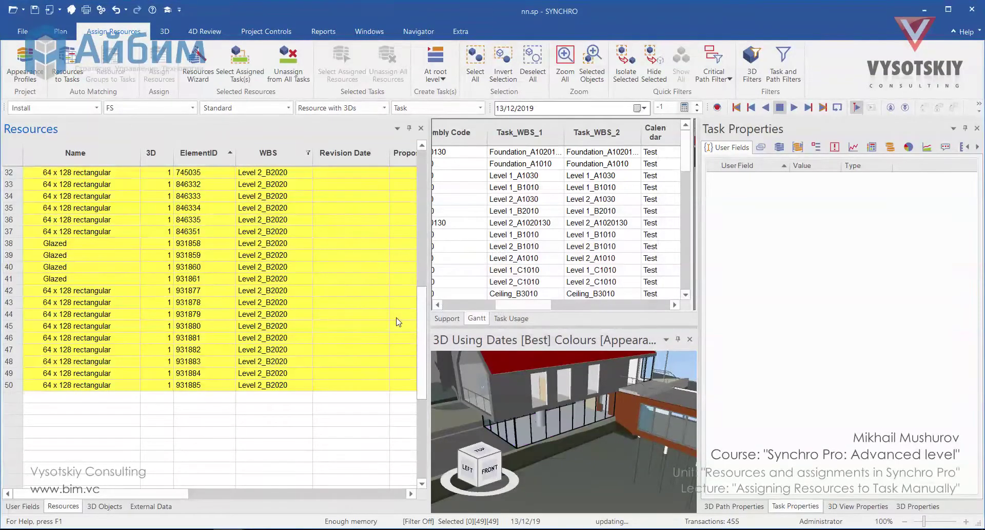
- Assign the selected resources to the Gantt task whose Task_WBS_2 value is Level 2_B2020
{"action": "scroll", "coordinate": [691, 185], "scroll_direction": "down", "scroll_amount": 2}
{"action": "scroll", "coordinate": [691, 185], "scroll_direction": "down", "scroll_amount": 2}
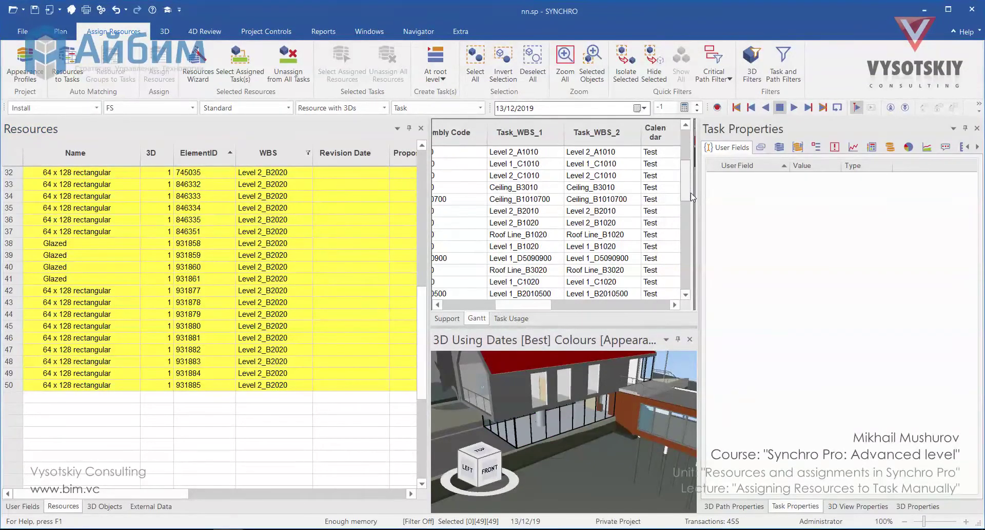
{"action": "scroll", "coordinate": [586, 240], "scroll_direction": "down", "scroll_amount": 5}
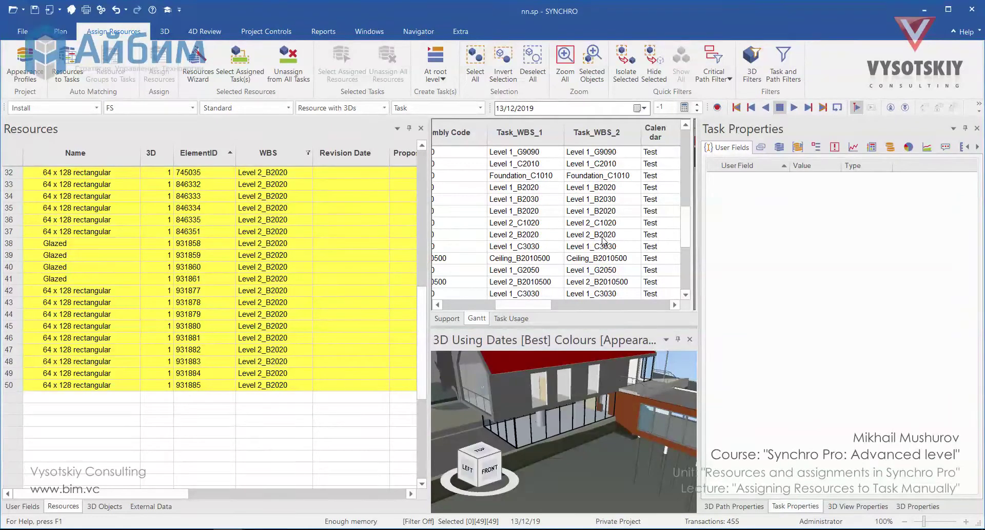
{"action": "left_click", "coordinate": [603, 235]}
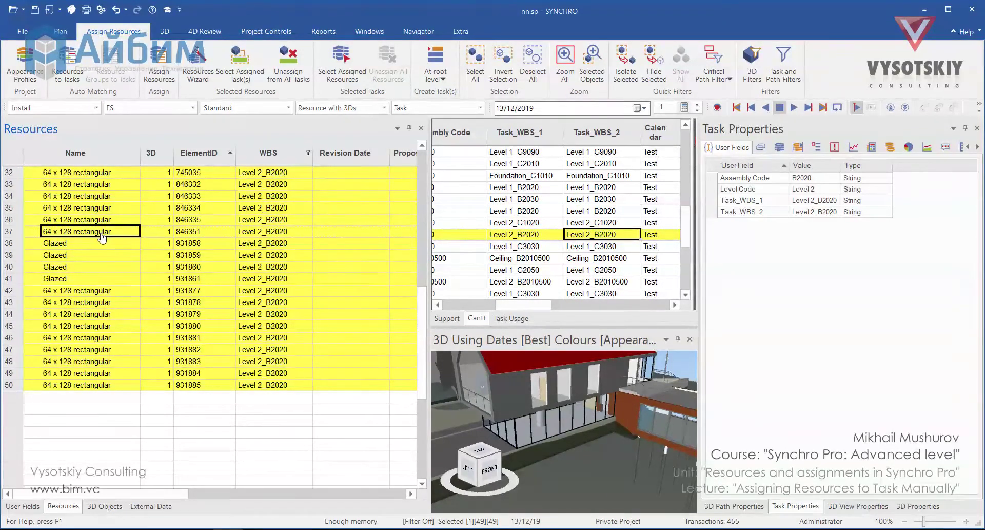
{"action": "left_click_drag", "start_coordinate": [103, 237], "coordinate": [536, 233]}
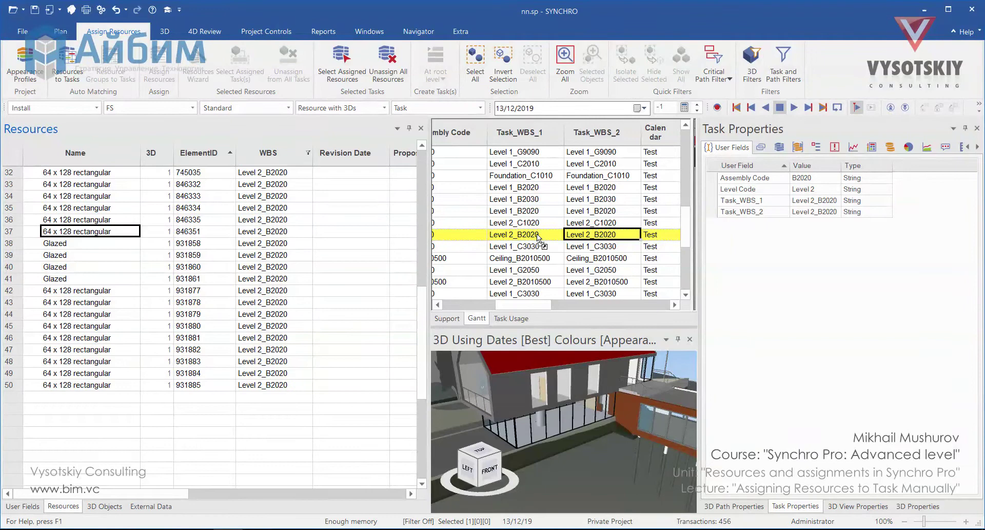
- Fit the width of the Gantt table's 3D Resources column and clear all filters from the Resources table
{"action": "left_click_drag", "start_coordinate": [530, 305], "coordinate": [494, 304]}
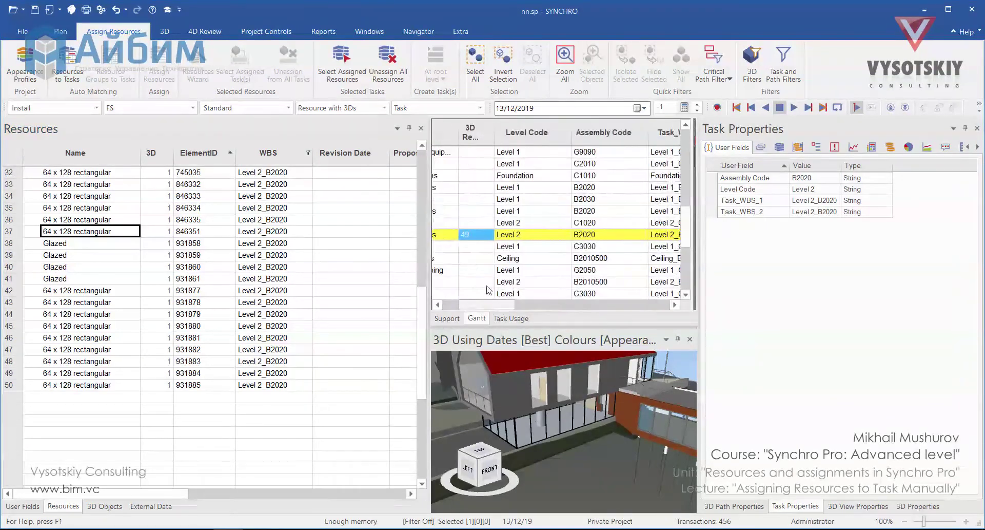
{"action": "double_click", "coordinate": [500, 138]}
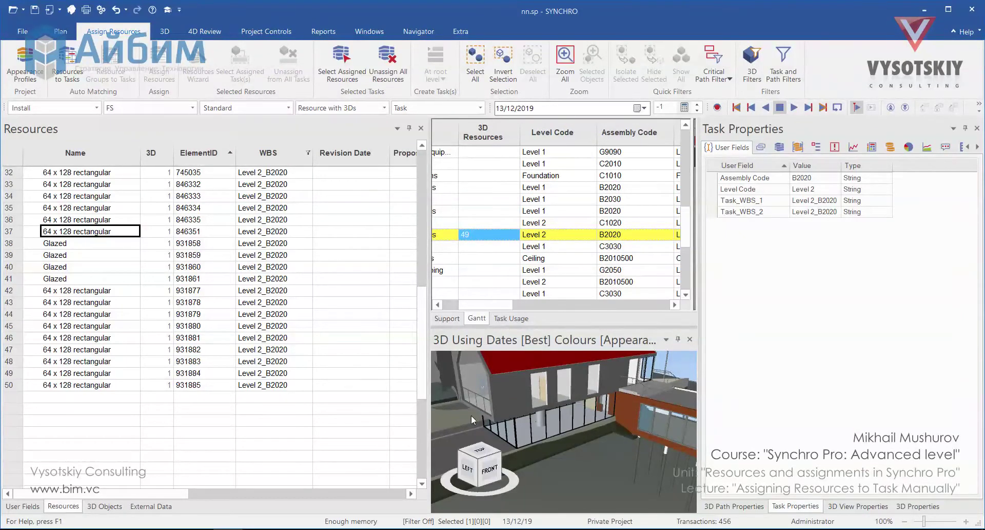
{"action": "right_click", "coordinate": [218, 153]}
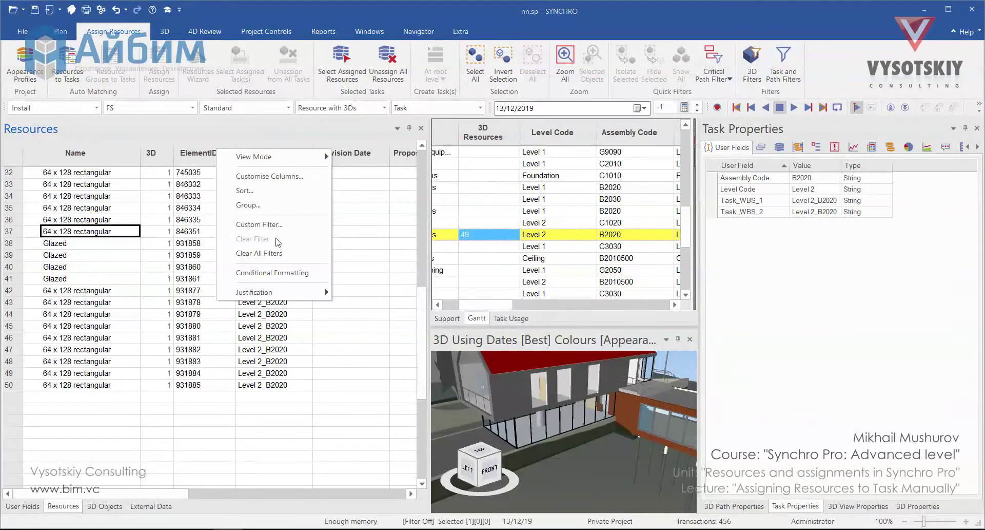
{"action": "left_click", "coordinate": [279, 253]}
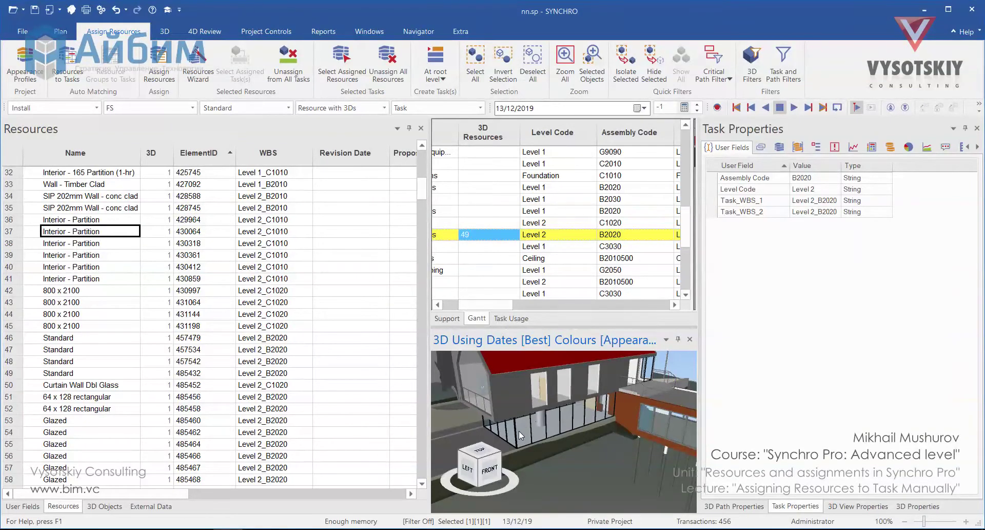
- Select a glazed panel on the lower floor in the 3D view and show the Resource Properties window
{"action": "left_click", "coordinate": [522, 429]}
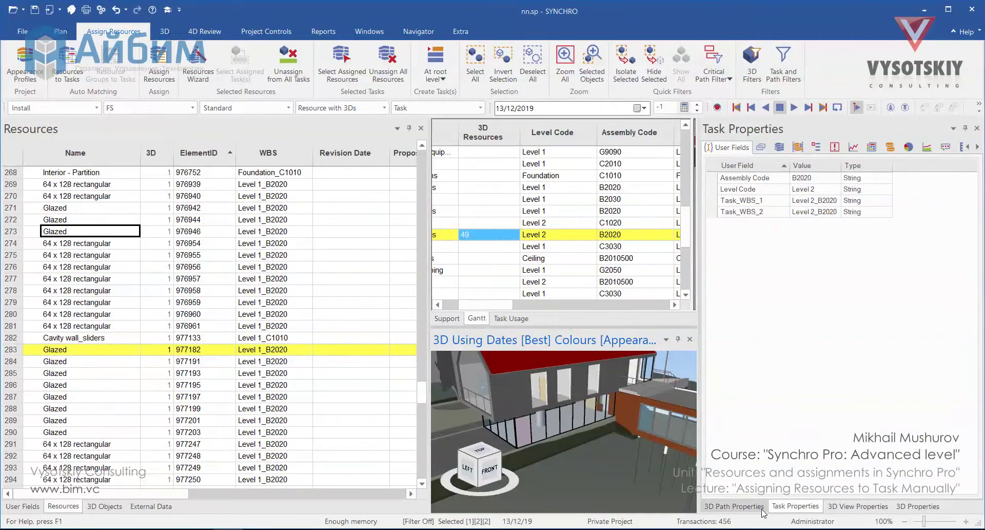
{"action": "left_click", "coordinate": [390, 32]}
{"action": "left_click", "coordinate": [210, 61]}
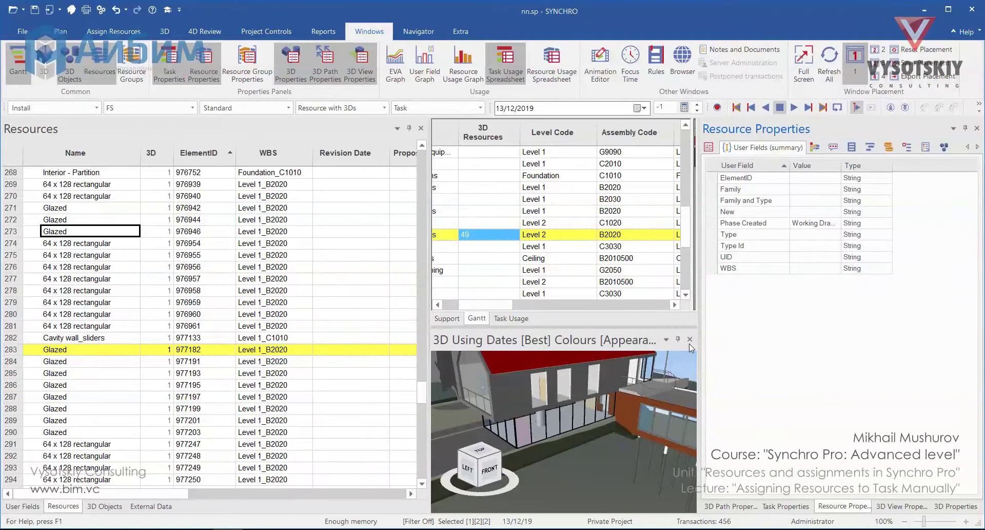
- Deselect everything, reselect the lower-floor glazed panel and select all objects with the same WBS value
{"action": "right_click", "coordinate": [612, 440]}
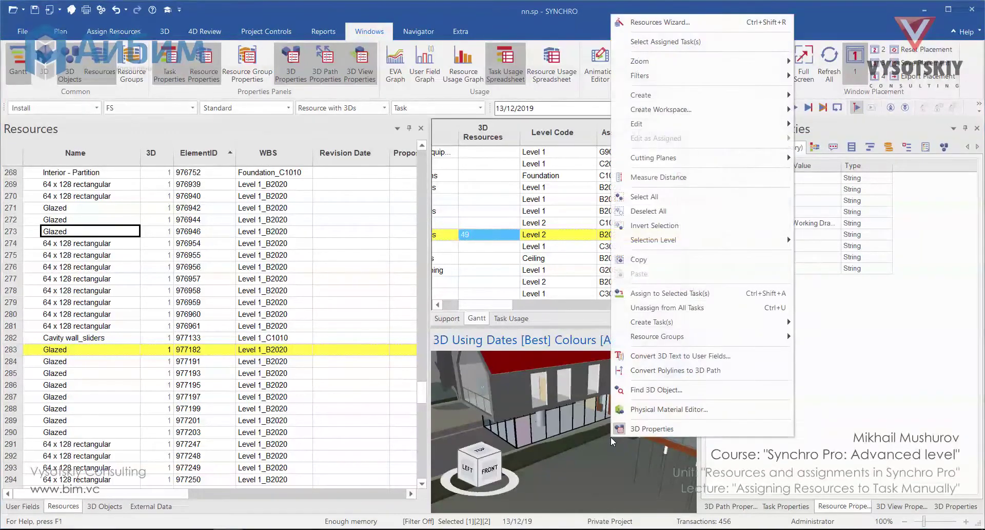
{"action": "left_click", "coordinate": [662, 210]}
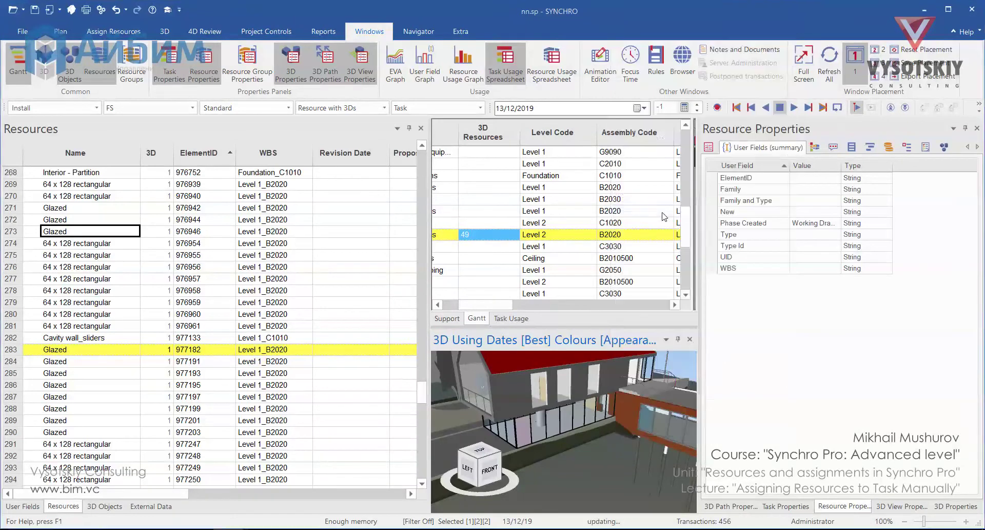
{"action": "left_click", "coordinate": [524, 424]}
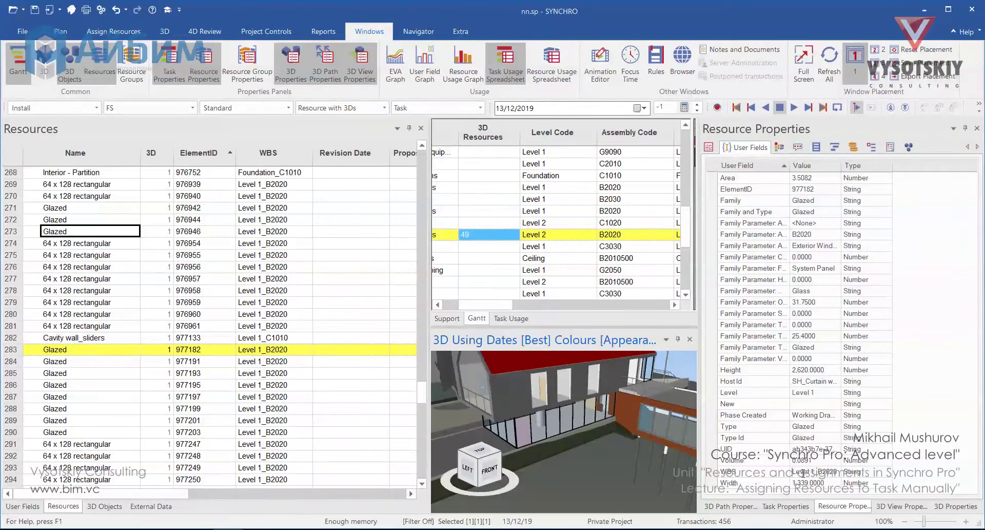
{"action": "right_click", "coordinate": [804, 473]}
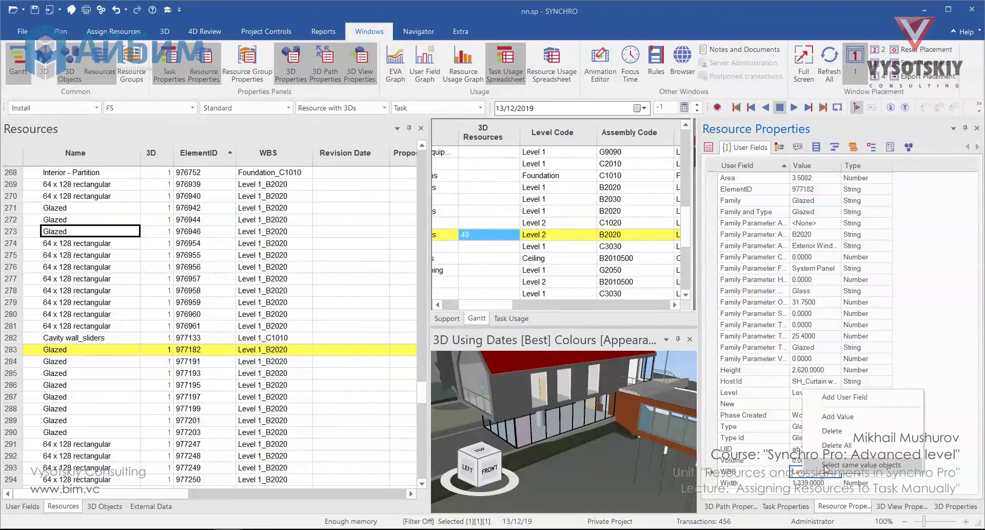
{"action": "left_click", "coordinate": [824, 465]}
- Create a custom filter on the Gantt table's Task_WBS_2 column with the condition contains "Level 1"
{"action": "scroll", "coordinate": [563, 138], "scroll_direction": "right", "scroll_amount": 5}
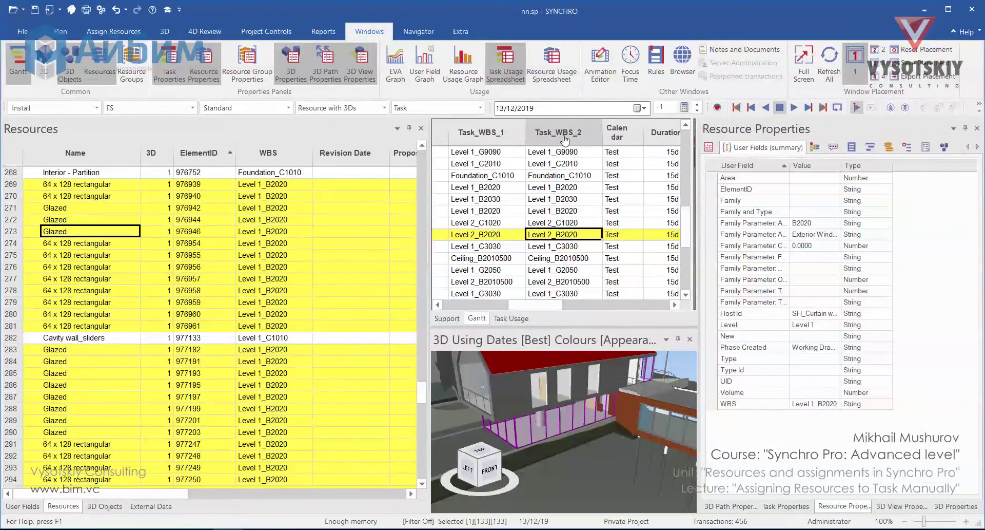
{"action": "right_click", "coordinate": [565, 138]}
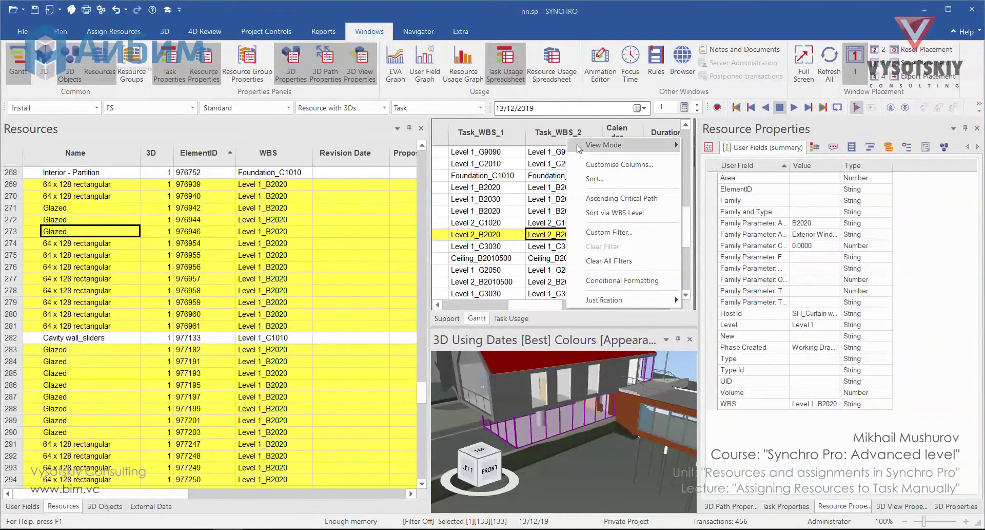
{"action": "left_click", "coordinate": [624, 232]}
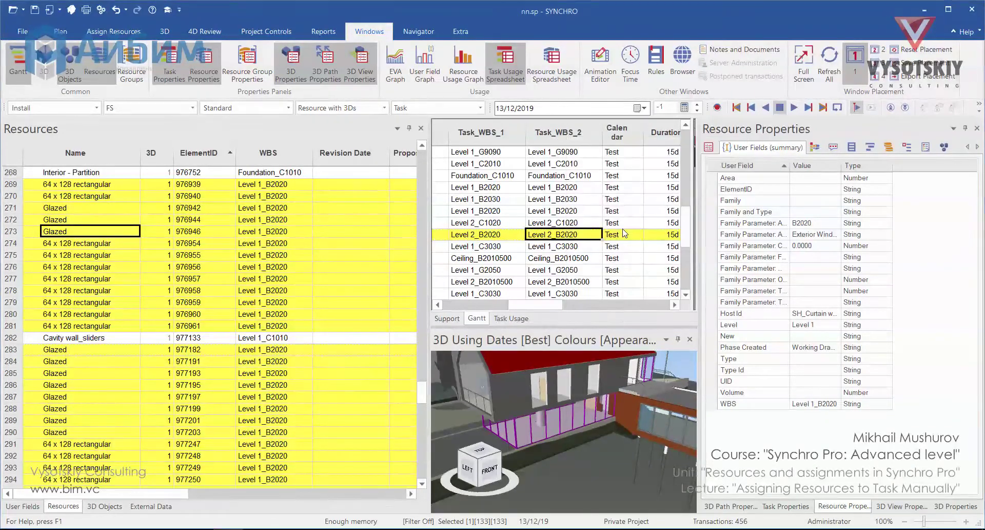
{"action": "left_click_drag", "start_coordinate": [559, 139], "coordinate": [375, 140]}
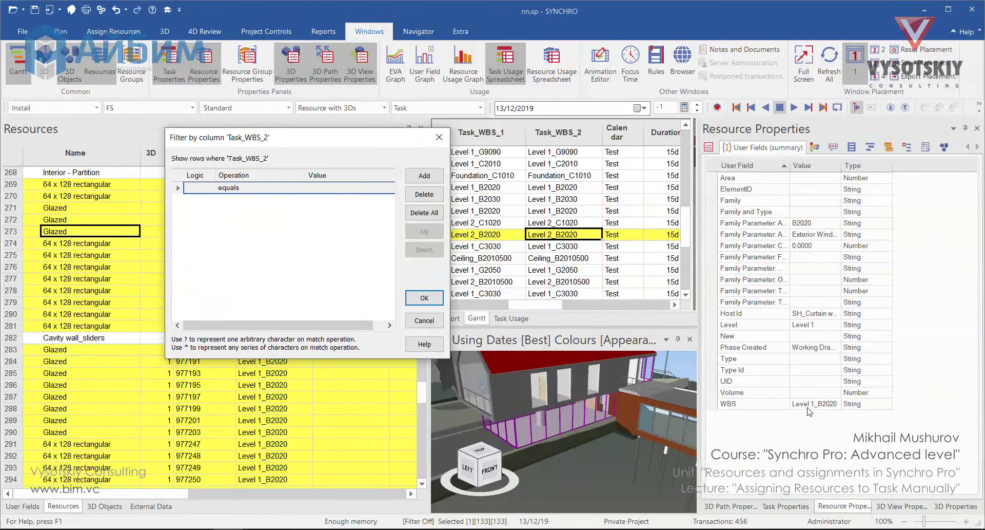
{"action": "left_click", "coordinate": [301, 187]}
{"action": "left_click", "coordinate": [300, 188]}
{"action": "left_click", "coordinate": [257, 214]}
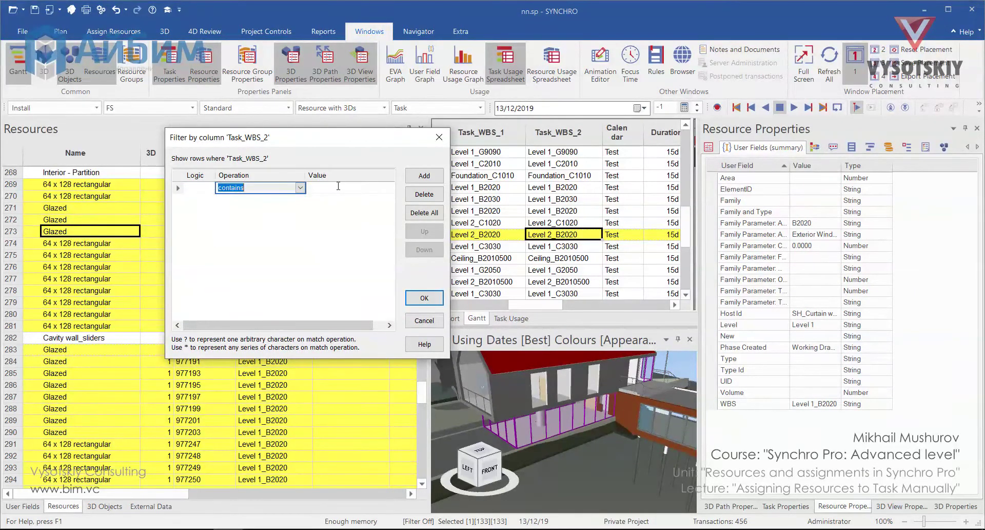
{"action": "left_click", "coordinate": [338, 186]}
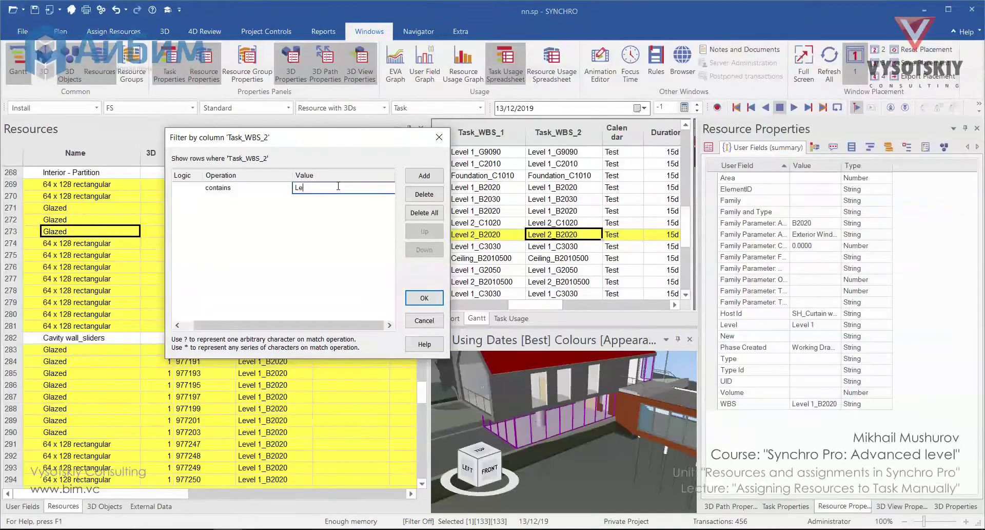
- Add an AND condition to the Task_WBS_2 filter, contains "B2020", and apply the filter
{"action": "left_click", "coordinate": [424, 175]}
{"action": "left_click", "coordinate": [273, 199]}
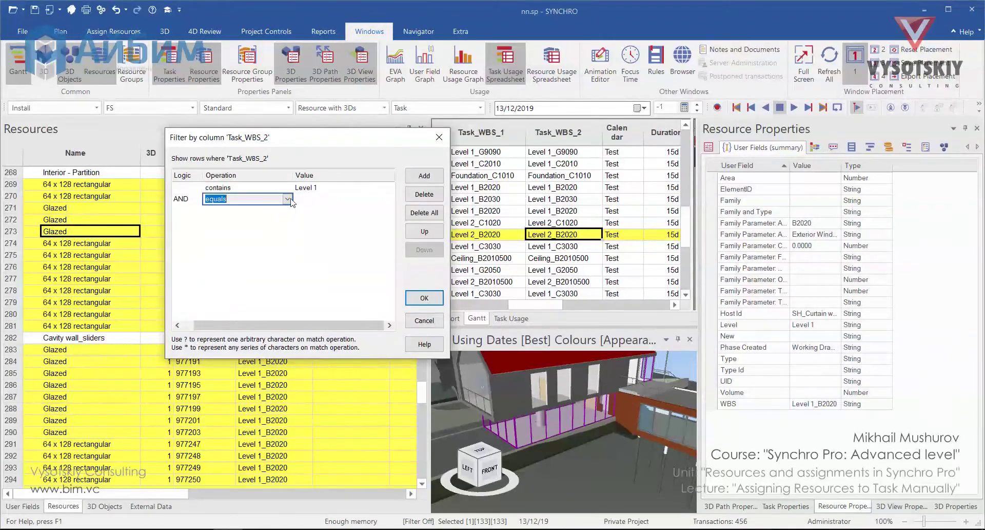
{"action": "left_click", "coordinate": [287, 200]}
{"action": "left_click", "coordinate": [256, 214]}
{"action": "left_click", "coordinate": [302, 198]}
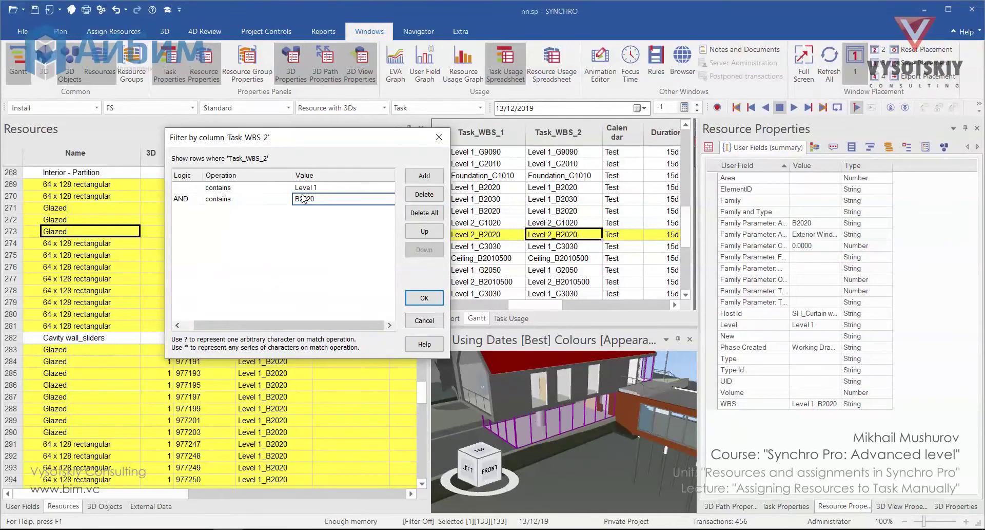
{"action": "left_click", "coordinate": [424, 298]}
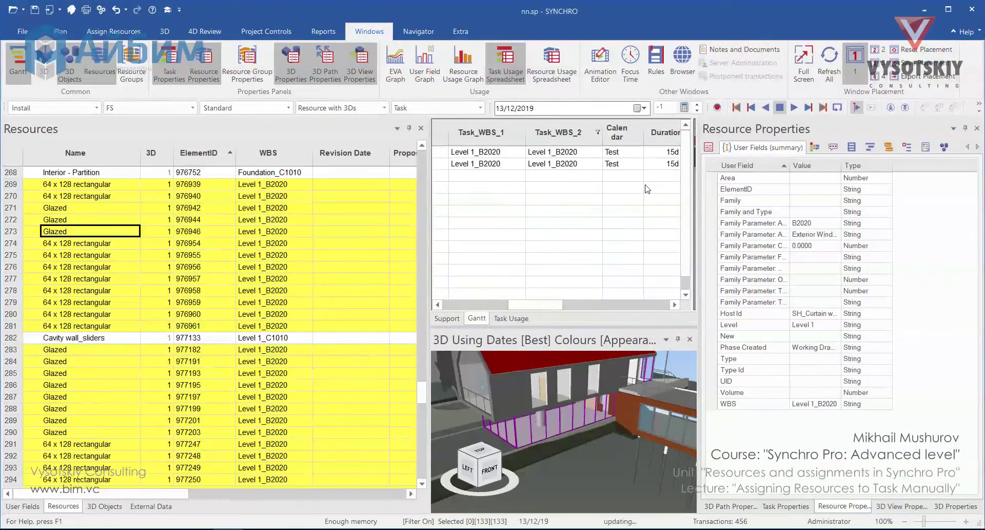
- Clear all filters from the Gantt table and select all tasks, not only the visible ones
{"action": "right_click", "coordinate": [579, 139]}
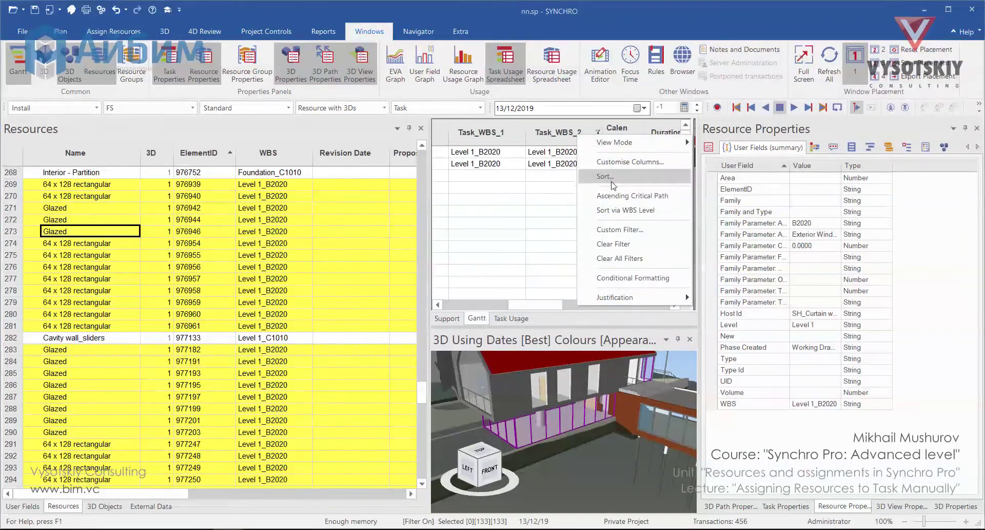
{"action": "left_click", "coordinate": [647, 259]}
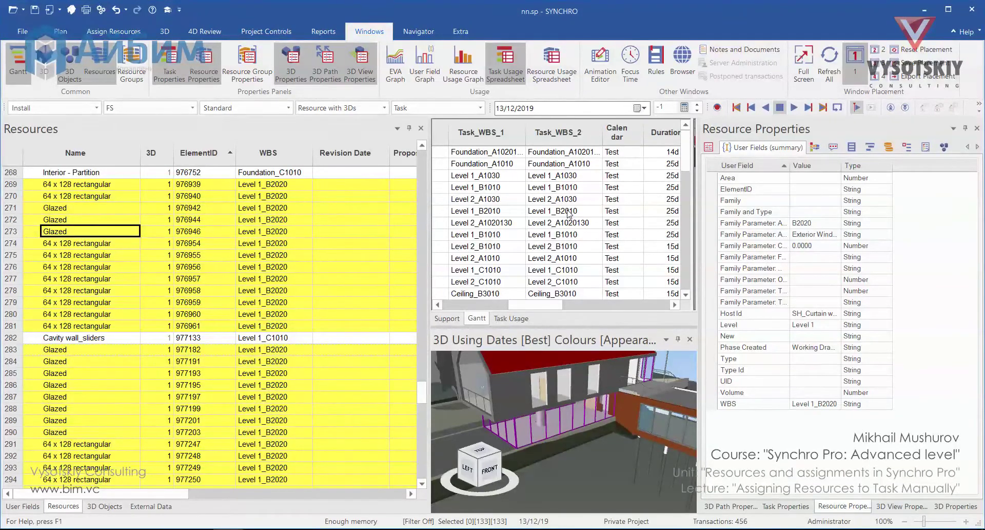
{"action": "key", "text": "ctrl+a"}
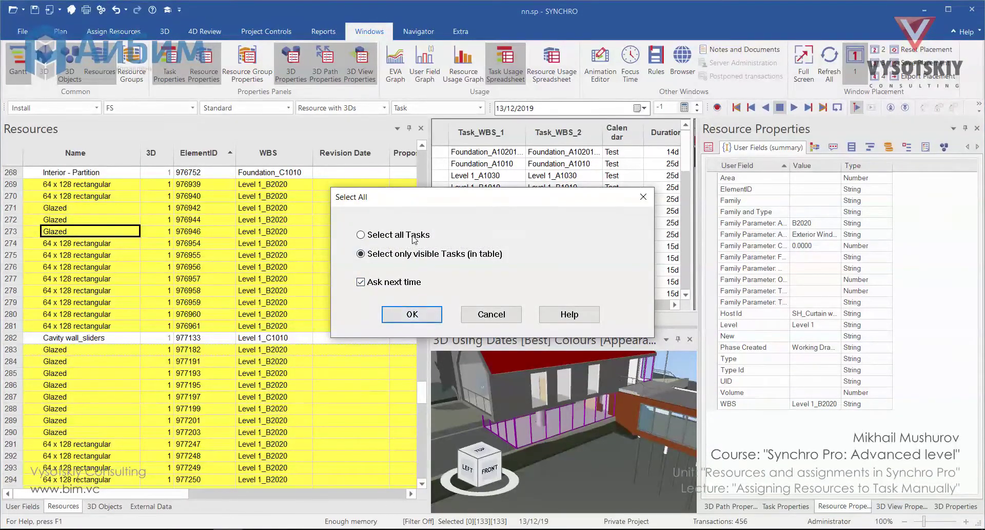
{"action": "left_click", "coordinate": [408, 236]}
{"action": "left_click", "coordinate": [400, 318]}
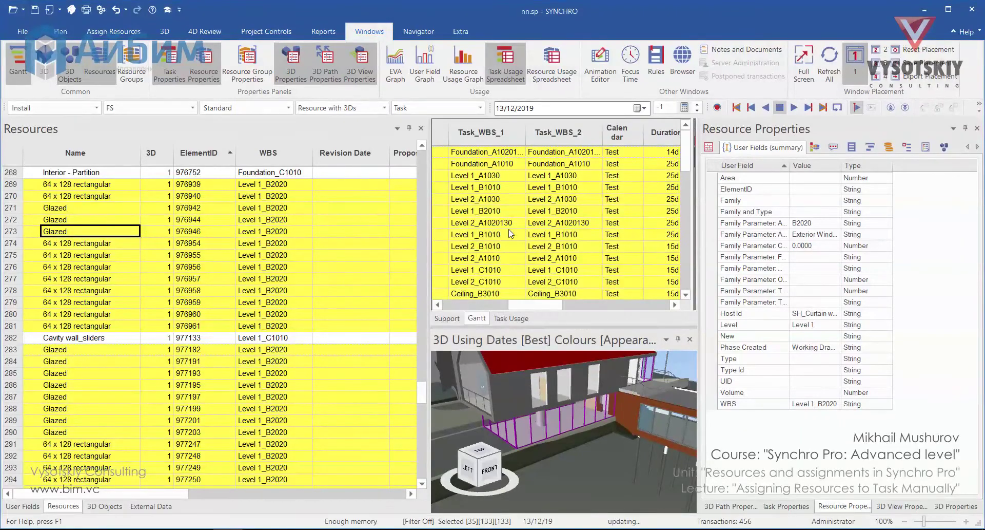
- Copy the selected tasks as text, paste them into Sheet2 of the Excel workbook and auto-fit columns A to L
{"action": "right_click", "coordinate": [511, 234]}
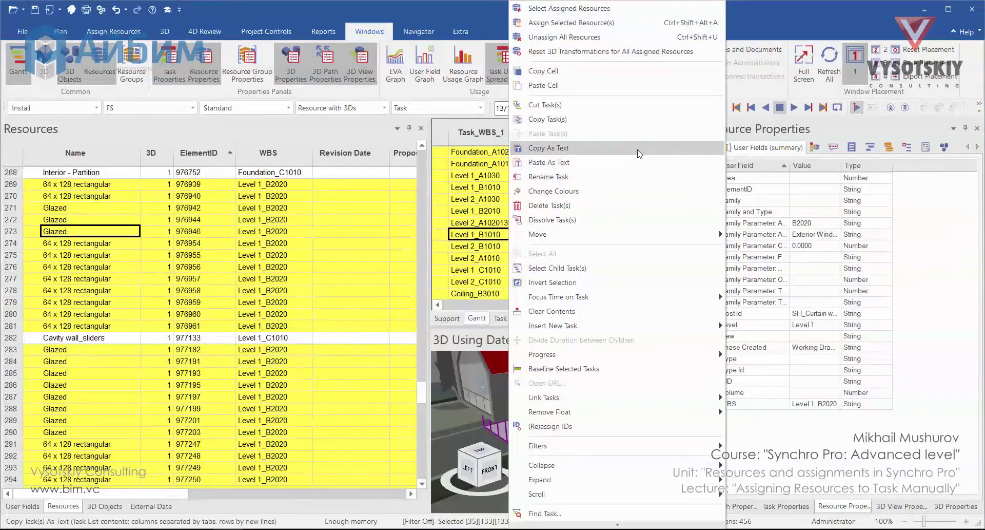
{"action": "left_click", "coordinate": [638, 150]}
{"action": "key", "text": "alt+Tab"}
{"action": "key", "text": "ctrl+v"}
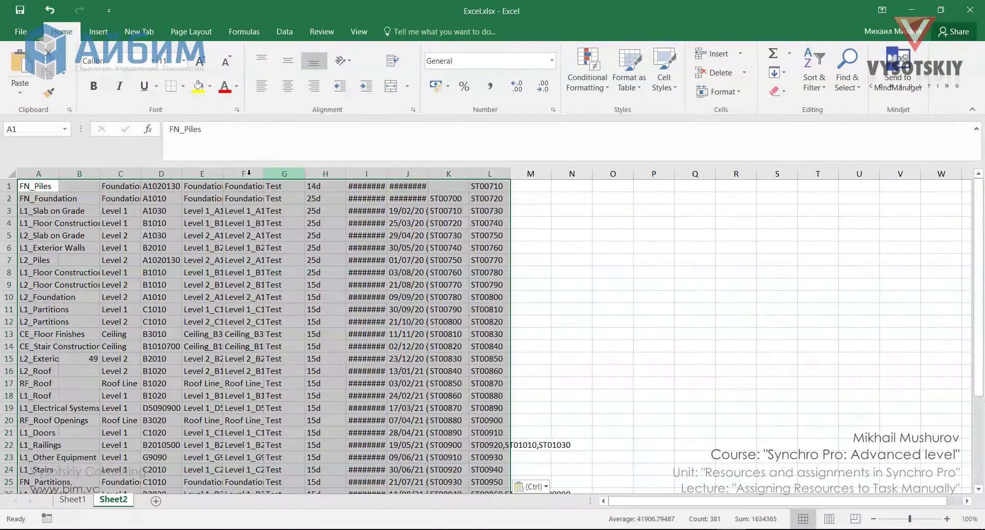
{"action": "left_click_drag", "start_coordinate": [39, 173], "coordinate": [510, 174]}
{"action": "double_click", "coordinate": [510, 173]}
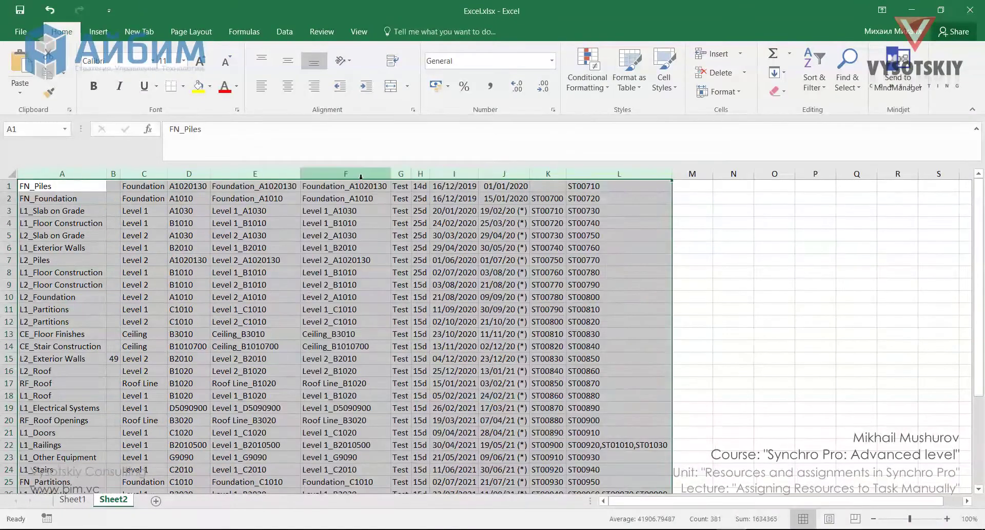
- Apply conditional formatting that highlights duplicate values in column F and review the marked task WBS codes
{"action": "left_click", "coordinate": [361, 177]}
{"action": "left_click", "coordinate": [598, 88]}
{"action": "mouse_move", "coordinate": [630, 117]}
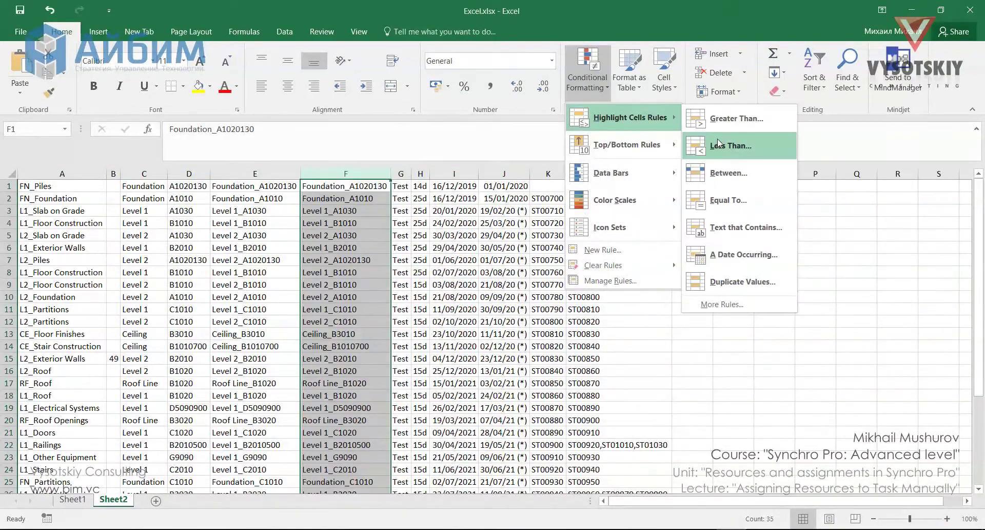
{"action": "left_click", "coordinate": [759, 282]}
{"action": "left_click", "coordinate": [820, 169]}
{"action": "scroll", "coordinate": [349, 400], "scroll_direction": "down", "scroll_amount": 4}
{"action": "scroll", "coordinate": [341, 356], "scroll_direction": "up", "scroll_amount": 4}
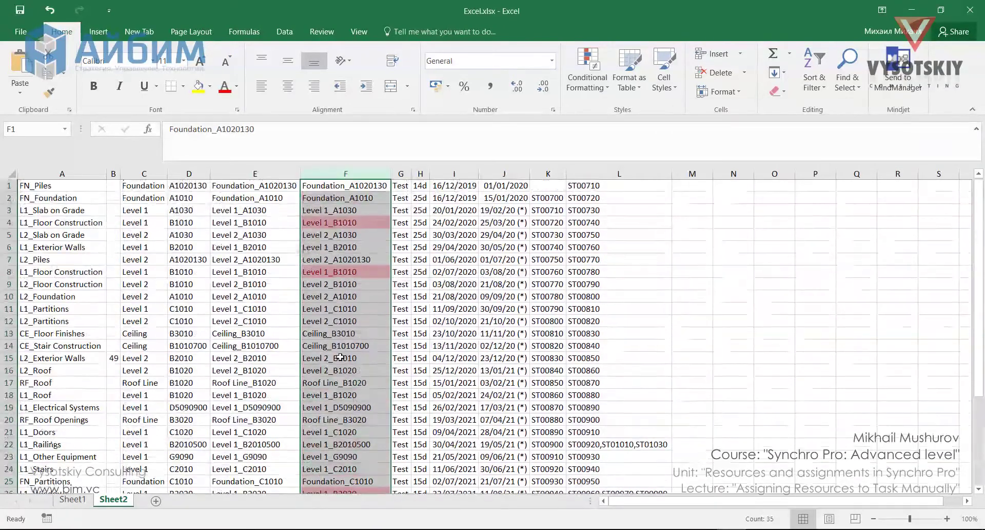
{"action": "scroll", "coordinate": [340, 358], "scroll_direction": "down", "scroll_amount": 4}
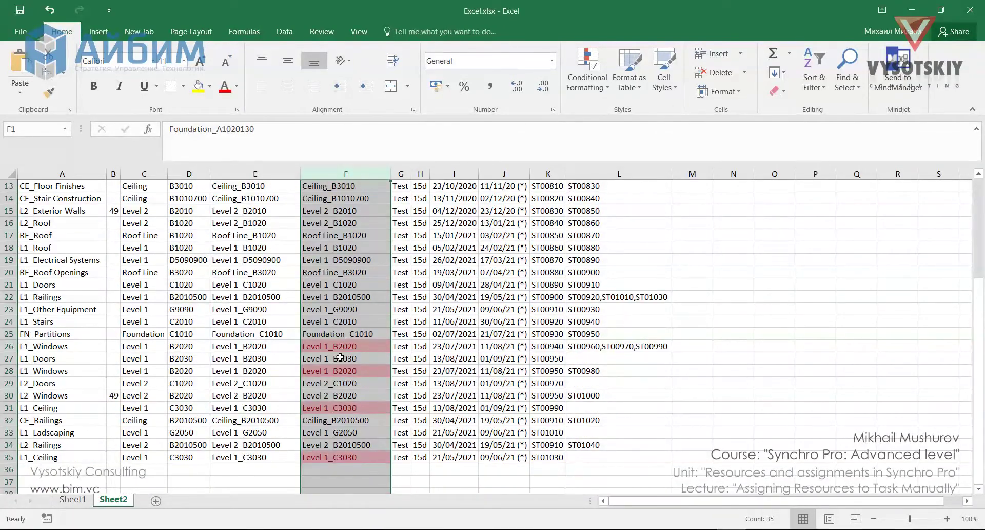
- Switch to SYNCHRO and start Synchronise from for the existing To Synchro.xml external data, choosing To Synchro.xml in the 01. Files folder as the source
{"action": "left_click", "coordinate": [277, 472]}
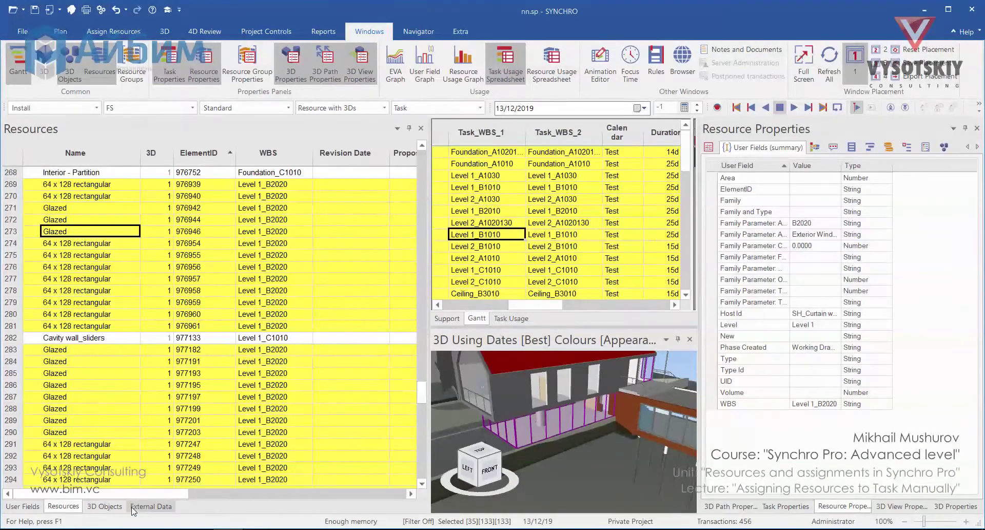
{"action": "left_click", "coordinate": [150, 506]}
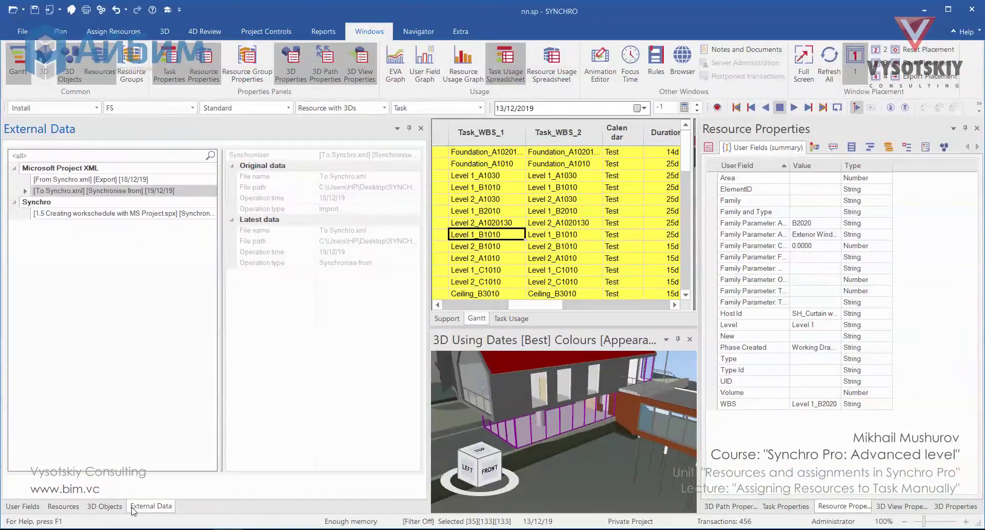
{"action": "right_click", "coordinate": [111, 193]}
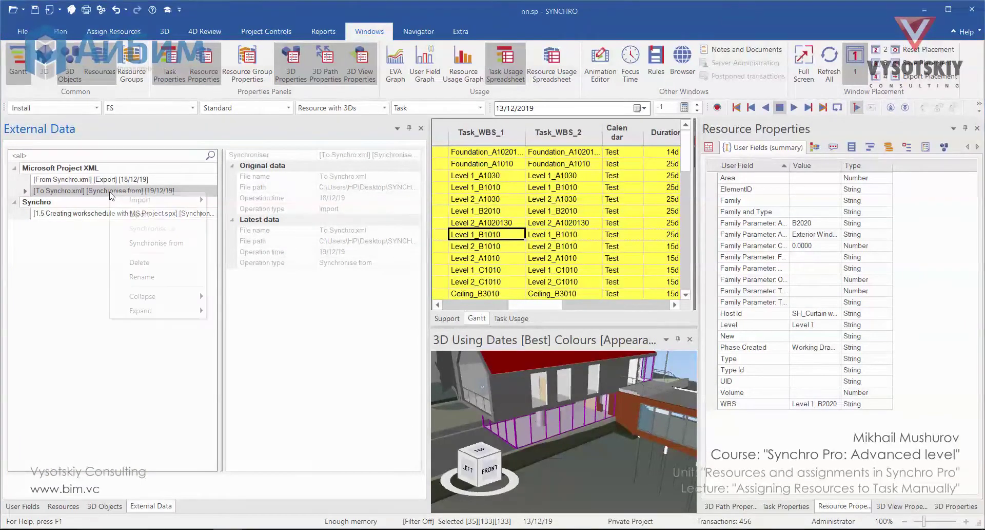
{"action": "left_click", "coordinate": [149, 243]}
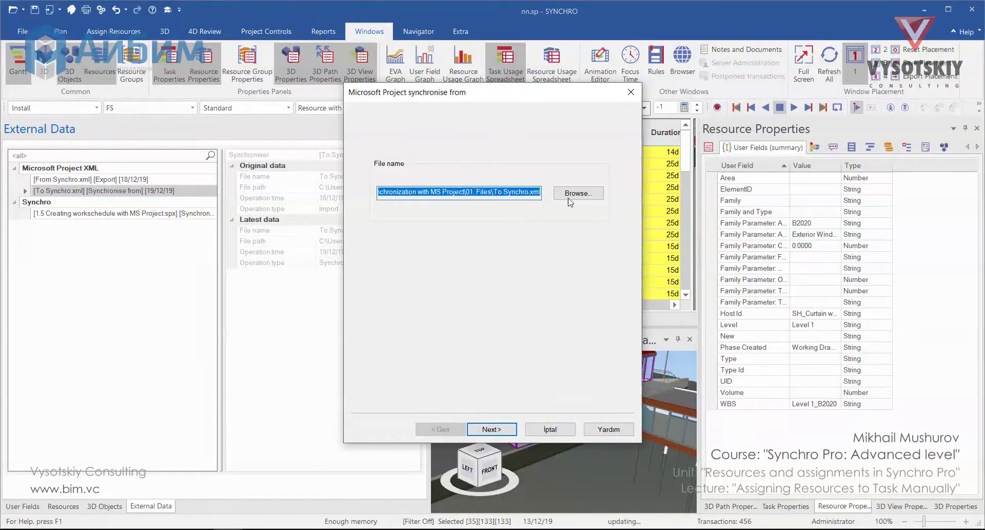
{"action": "left_click", "coordinate": [570, 194]}
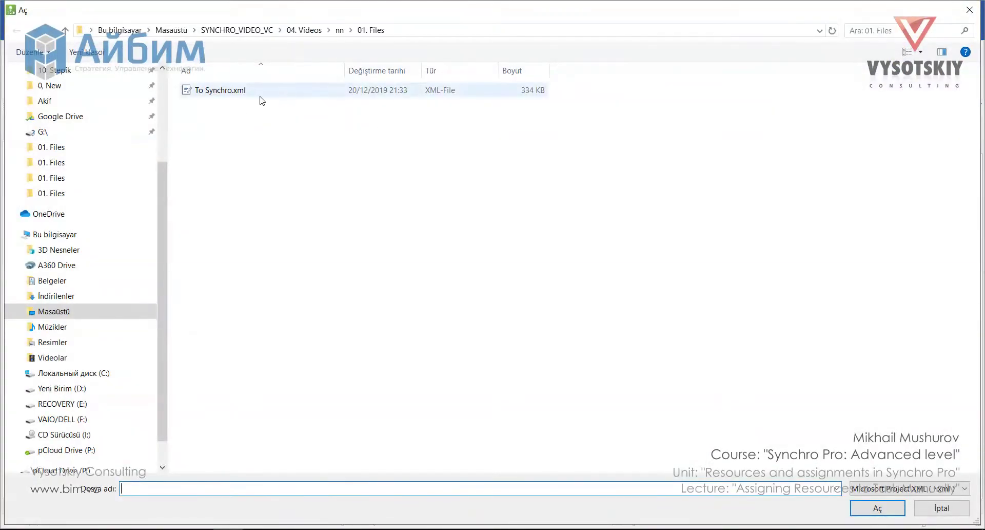
{"action": "left_click", "coordinate": [261, 90]}
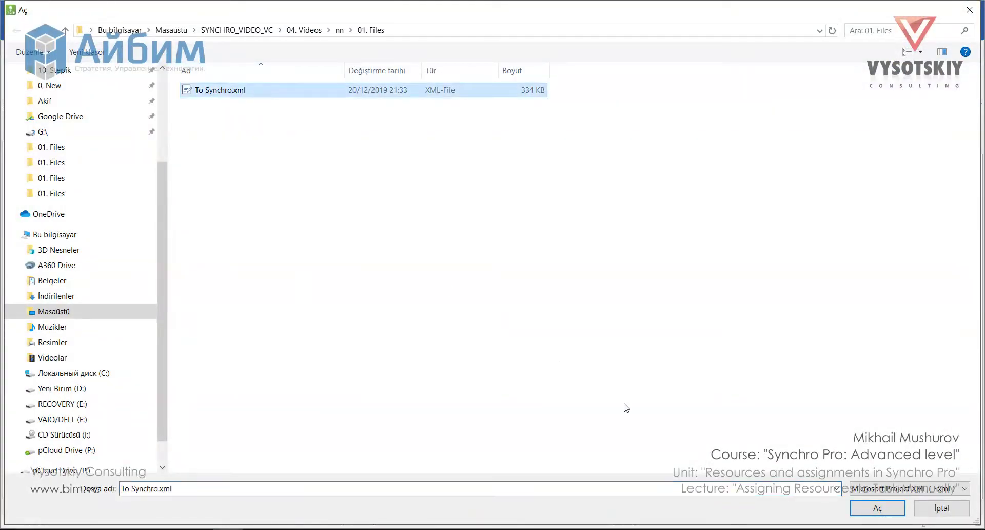
{"action": "left_click", "coordinate": [874, 509]}
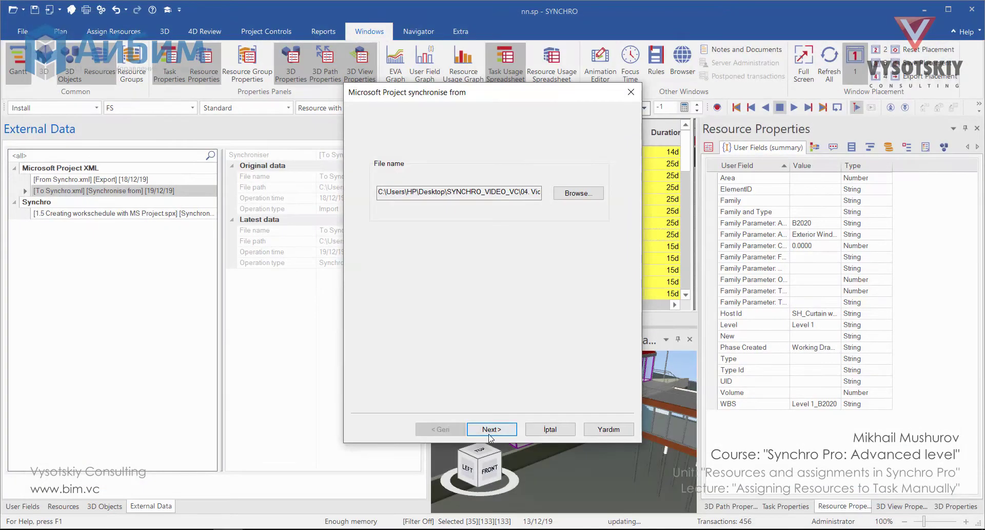
- Run the Microsoft Project synchronisation with the preset command for each object and finish the wizard
{"action": "left_click", "coordinate": [492, 429]}
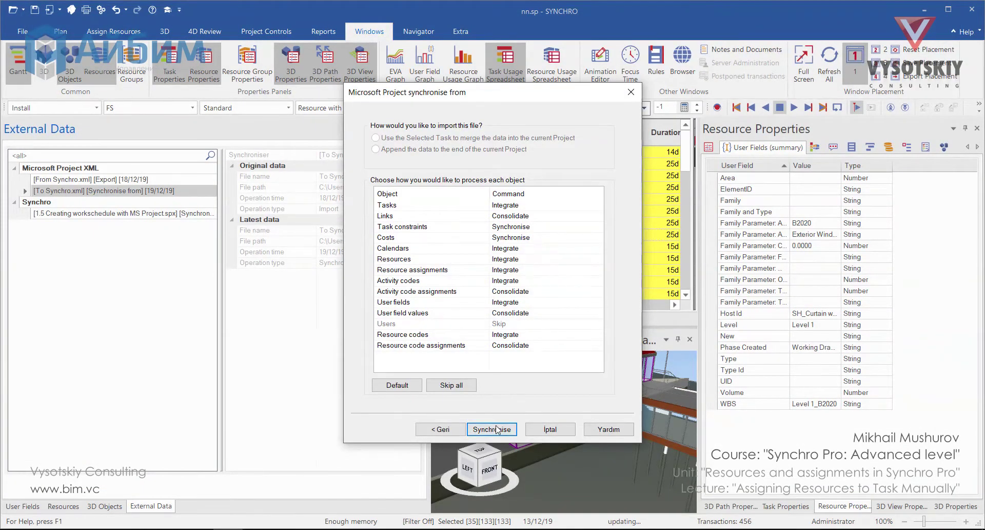
{"action": "left_click", "coordinate": [496, 429]}
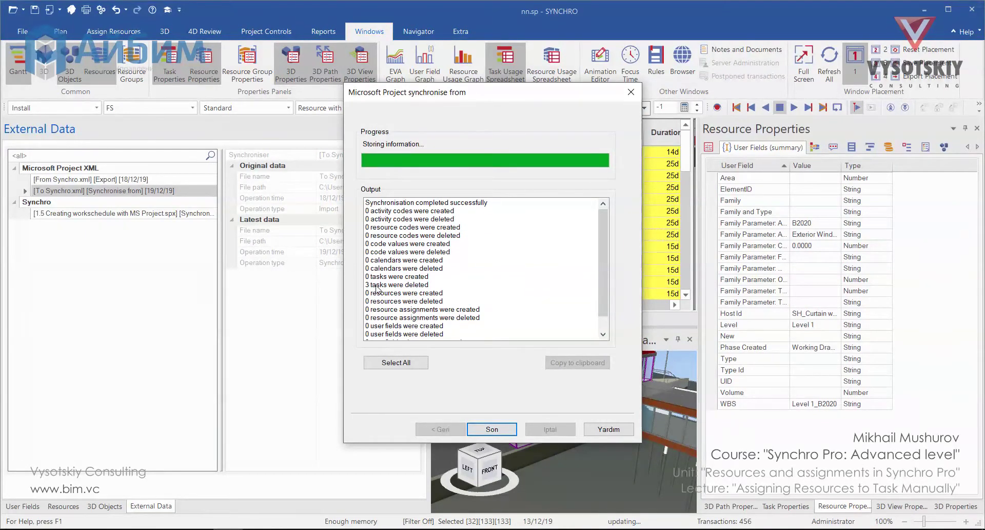
{"action": "left_click", "coordinate": [489, 426]}
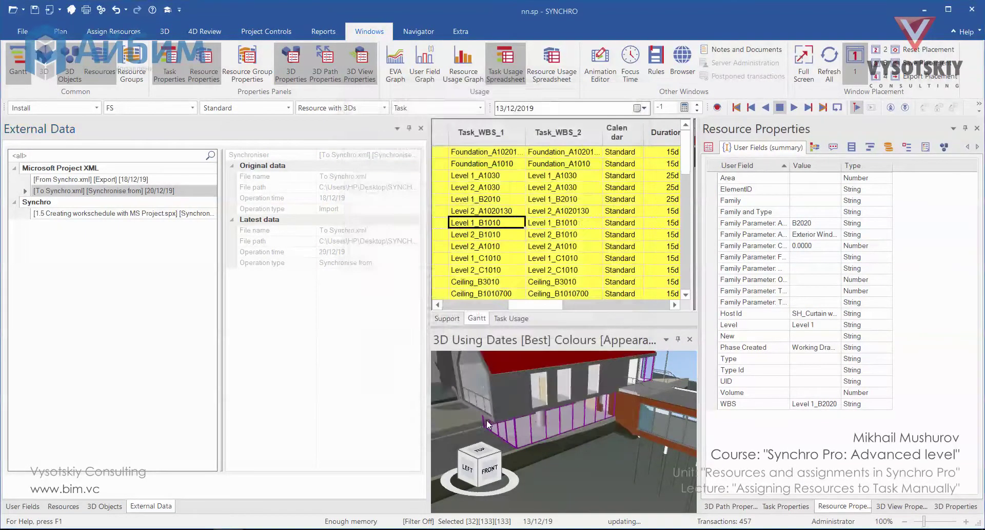
- Copy the synchronised Gantt tasks as text and replace the old data on Sheet2 in Excel with them, pasting from cell A13
{"action": "left_click", "coordinate": [507, 199]}
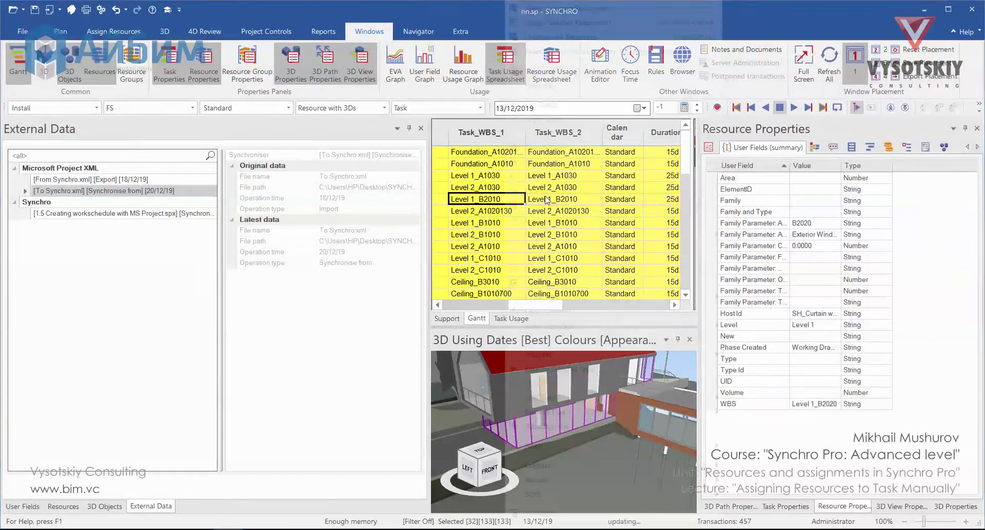
{"action": "right_click", "coordinate": [507, 200]}
{"action": "key", "text": "Escape"}
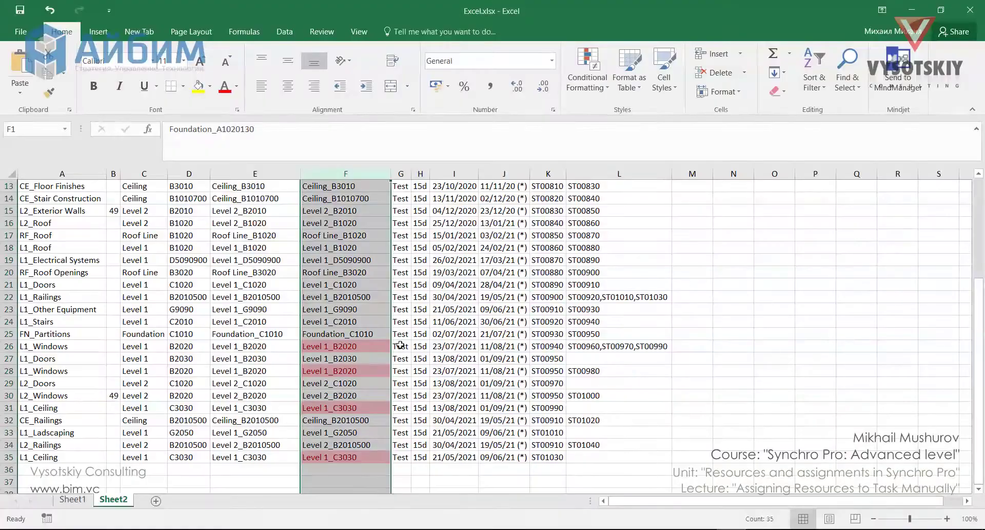
{"action": "left_click", "coordinate": [30, 187]}
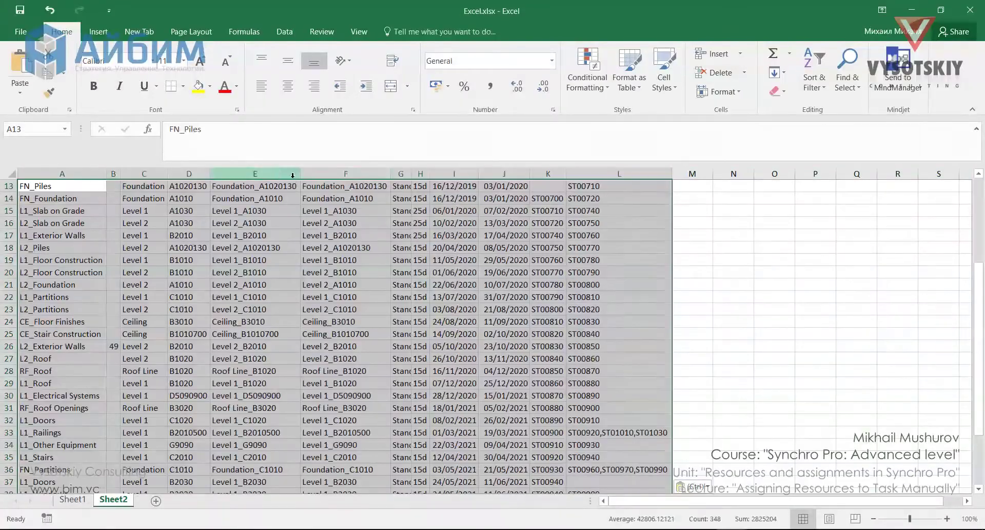
- Highlight duplicate values in column F using Light Red Fill with Dark Red Text and check the pasted WBS codes for duplicates
{"action": "left_click", "coordinate": [345, 186]}
{"action": "key", "text": "ctrl+shift+Down"}
{"action": "left_click", "coordinate": [588, 83]}
{"action": "mouse_move", "coordinate": [636, 117]}
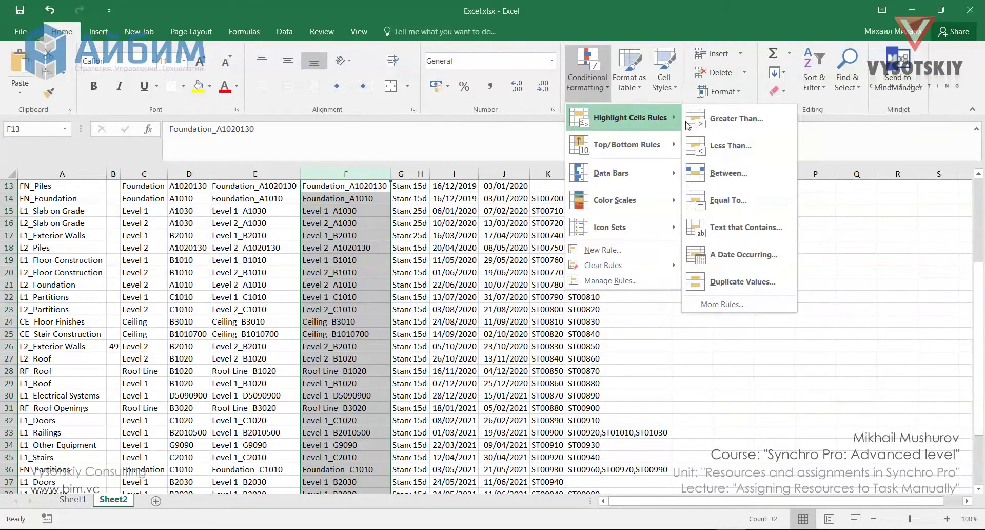
{"action": "left_click", "coordinate": [760, 281]}
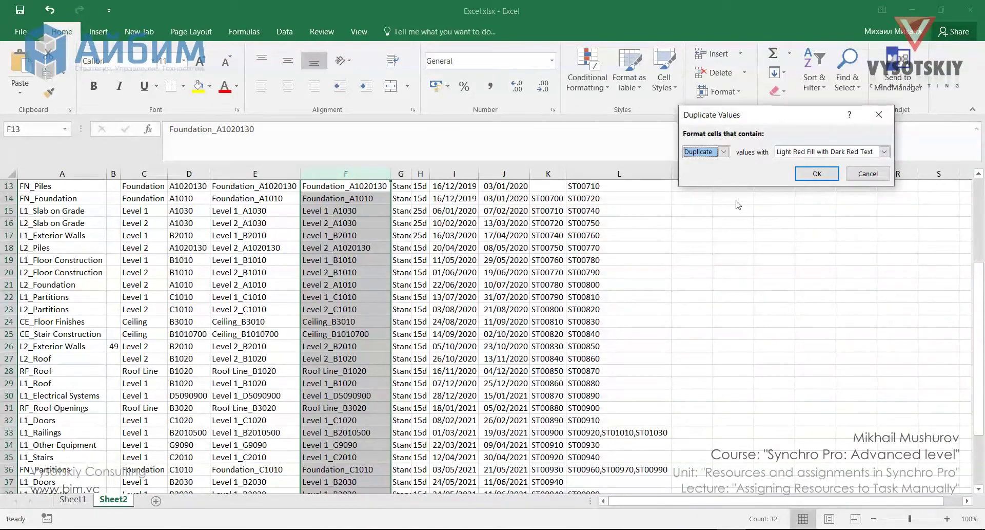
{"action": "left_click", "coordinate": [817, 174]}
{"action": "scroll", "coordinate": [377, 243], "scroll_direction": "down", "scroll_amount": 2}
{"action": "scroll", "coordinate": [378, 243], "scroll_direction": "down", "scroll_amount": 4}
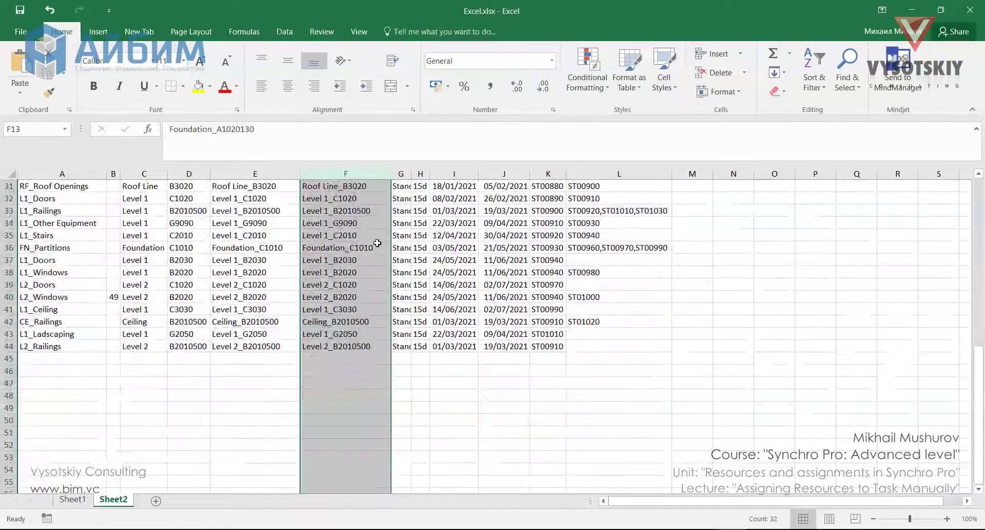
{"action": "scroll", "coordinate": [378, 242], "scroll_direction": "up", "scroll_amount": 6}
{"action": "scroll", "coordinate": [358, 284], "scroll_direction": "down", "scroll_amount": 2}
{"action": "scroll", "coordinate": [357, 283], "scroll_direction": "up", "scroll_amount": 6}
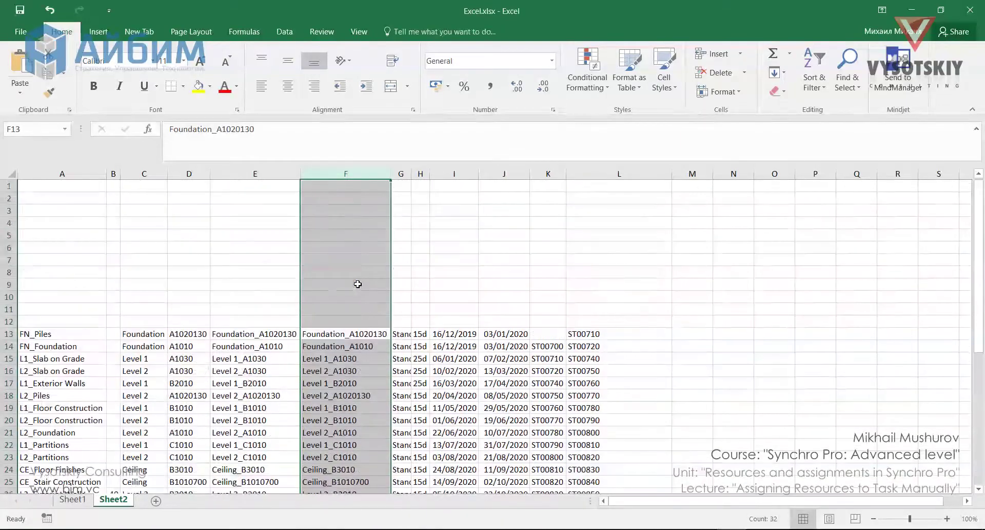
- Switch to SYNCHRO and create a filter on the Gantt's Task_WBS_2 column with the condition contains "Level 1"
{"action": "key", "text": "alt+Tab"}
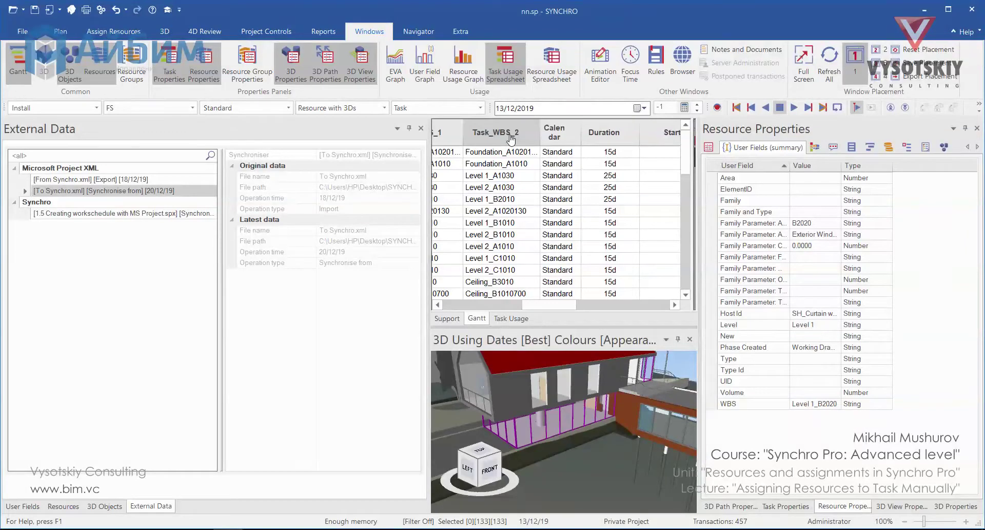
{"action": "right_click", "coordinate": [512, 137]}
{"action": "left_click", "coordinate": [544, 229]}
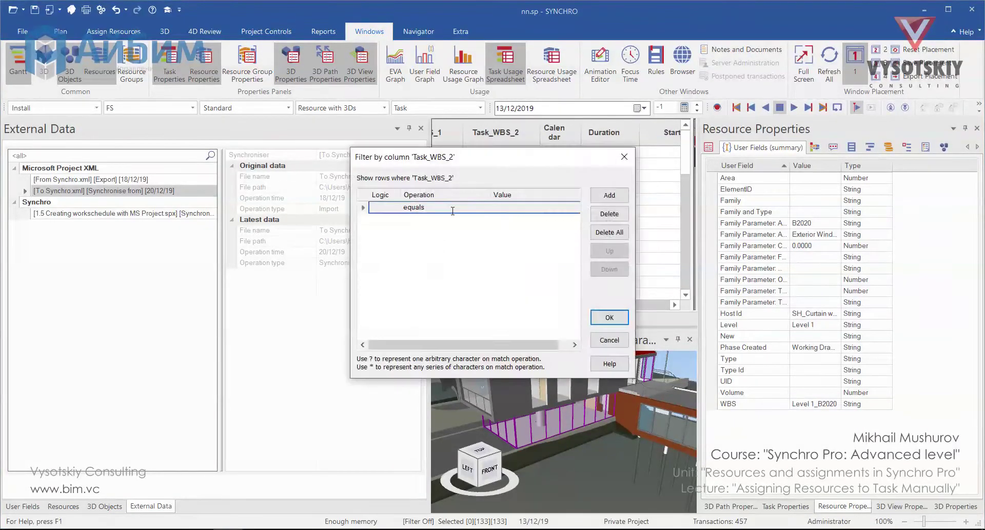
{"action": "left_click", "coordinate": [486, 207]}
{"action": "type", "text": "Level 1"}
- Add an AND condition, contains "B2020", to the Task_WBS_2 filter and apply it to the Gantt table
{"action": "left_click", "coordinate": [610, 195]}
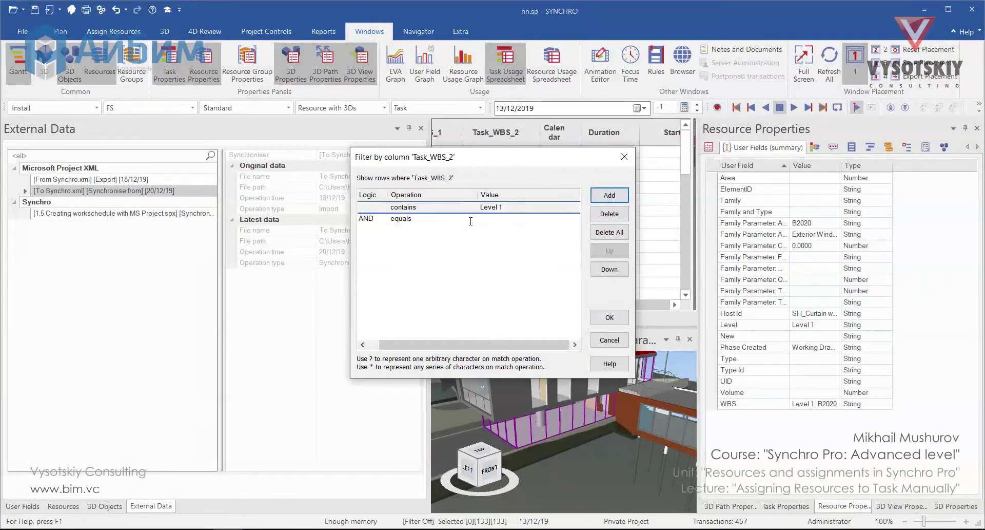
{"action": "left_click", "coordinate": [472, 218]}
{"action": "left_click", "coordinate": [460, 247]}
{"action": "left_click", "coordinate": [513, 218]}
{"action": "type", "text": "B2020"}
{"action": "left_click", "coordinate": [610, 317]}
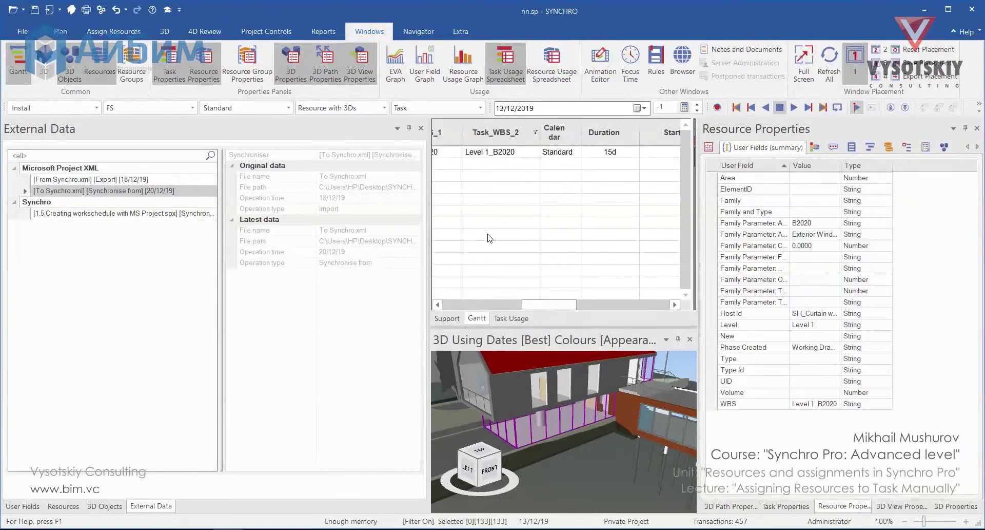
- Assign the resources of the selected 3D objects to the filtered Level 1_B2020 task
{"action": "right_click", "coordinate": [471, 153]}
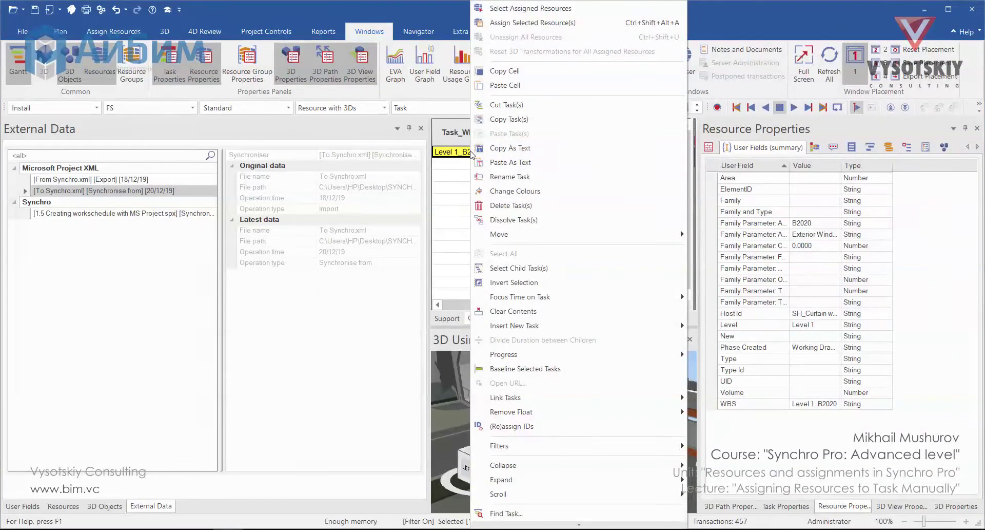
{"action": "left_click", "coordinate": [543, 22]}
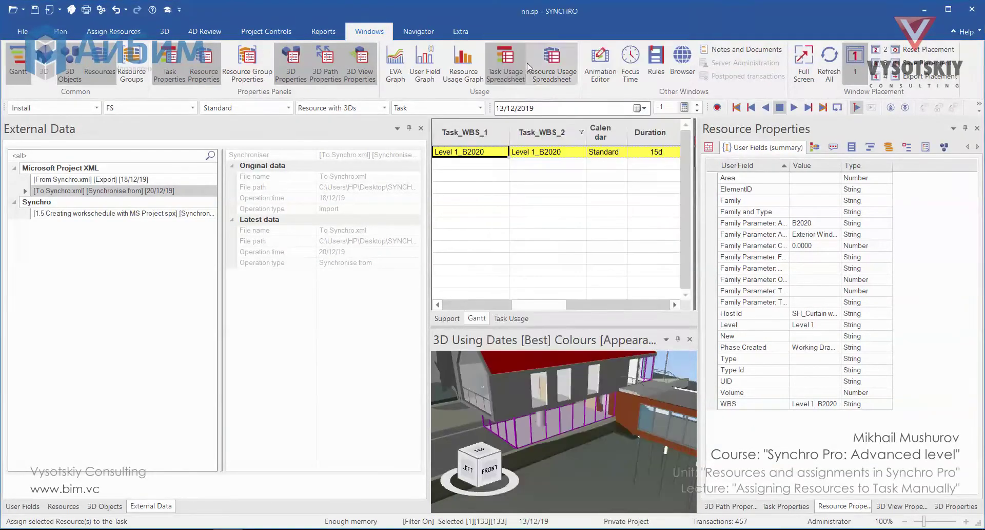
{"action": "right_click", "coordinate": [509, 442]}
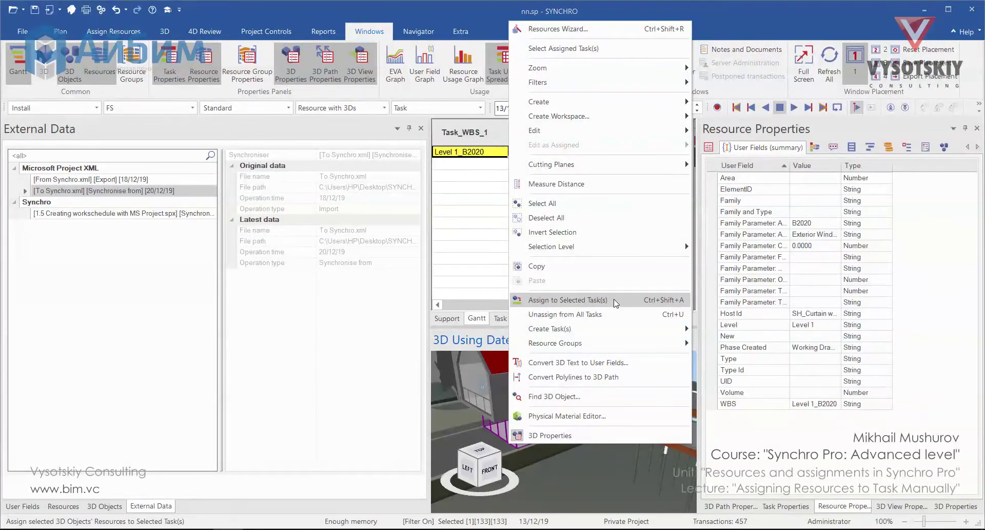
{"action": "left_click", "coordinate": [614, 300]}
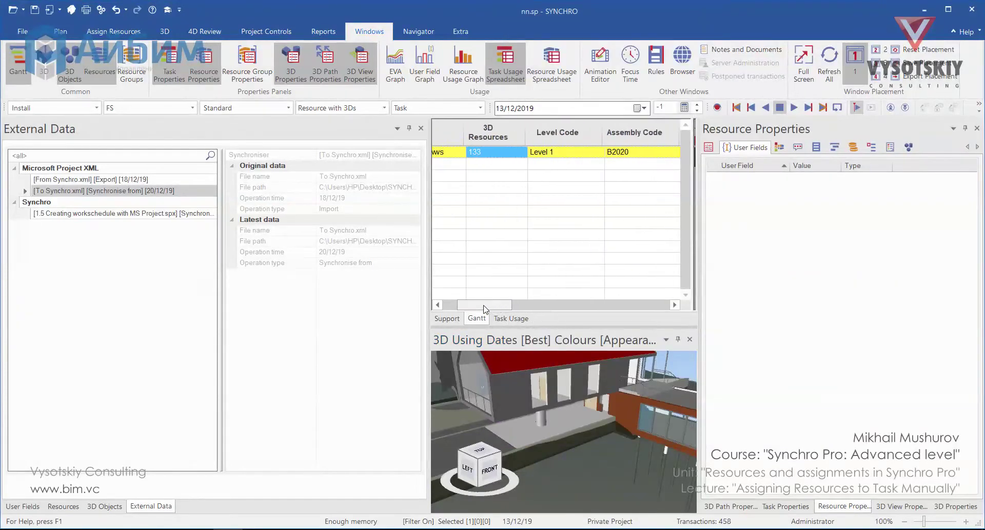